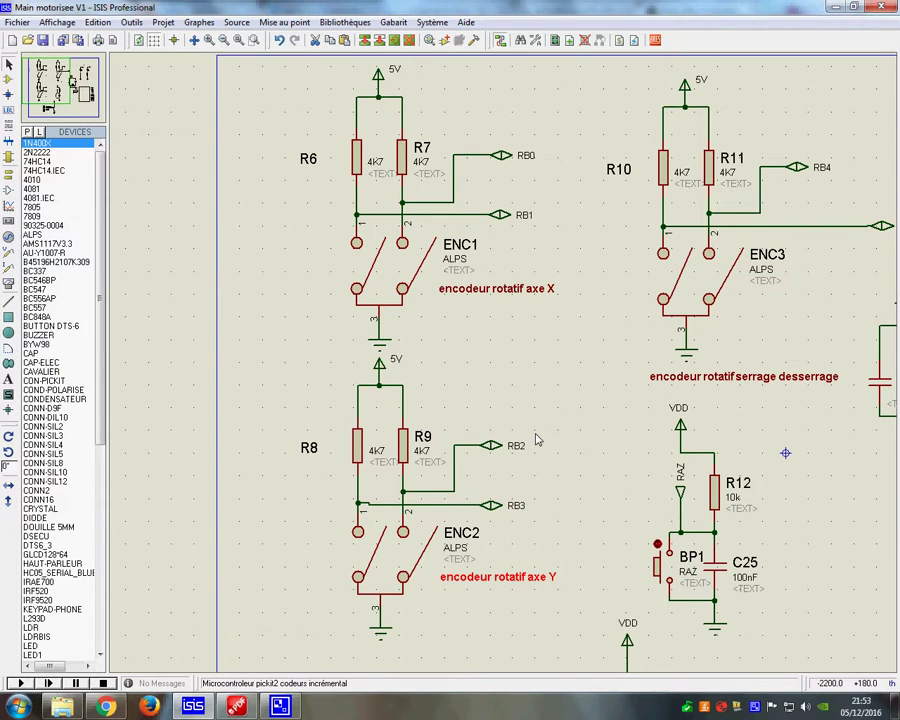
# - Examine the microcontroller sheet's rotary encoders, PIC16F876 with its crystal, status LEDs, reset button and PICkit connector
pyautogui.scroll(-4, 537, 440)
pyautogui.scroll(4, 683, 432)
pyautogui.scroll(1, 505, 372)
pyautogui.scroll(-1, 505, 372)
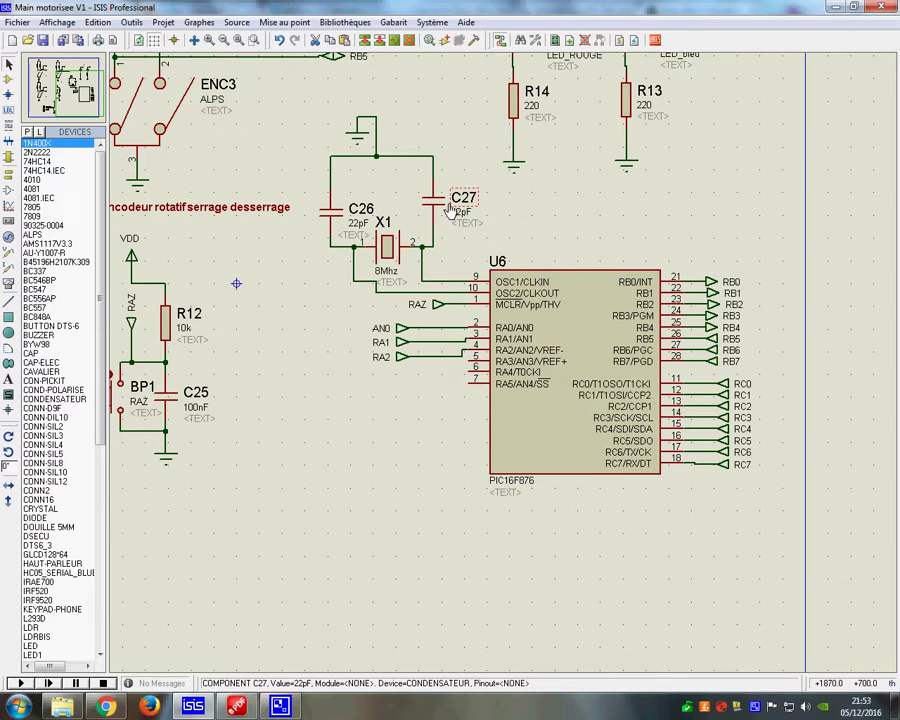
pyautogui.press('shift')
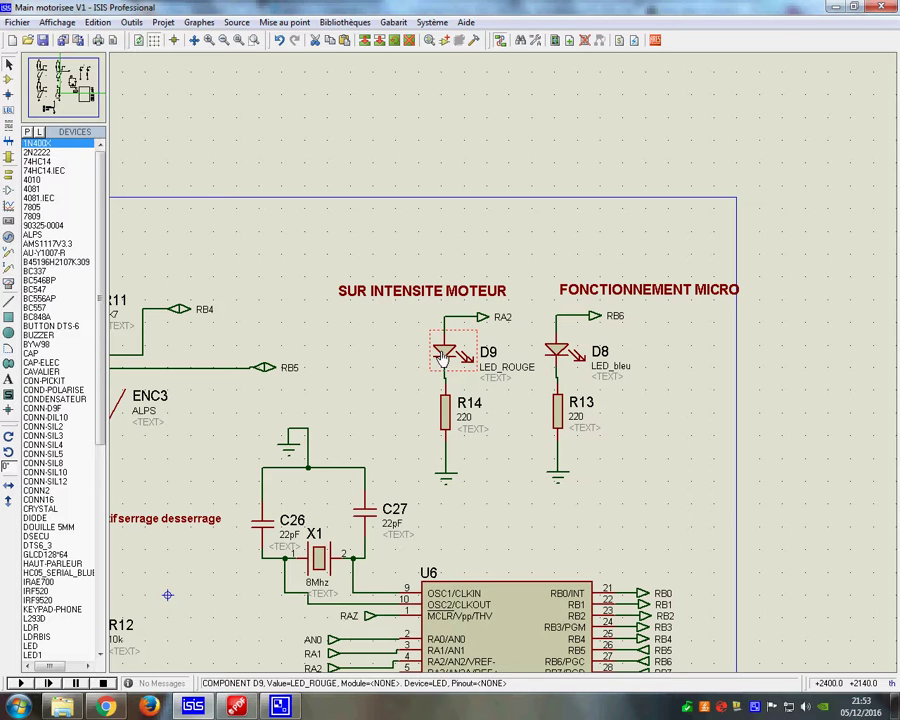
pyautogui.scroll(-3, 443, 358)
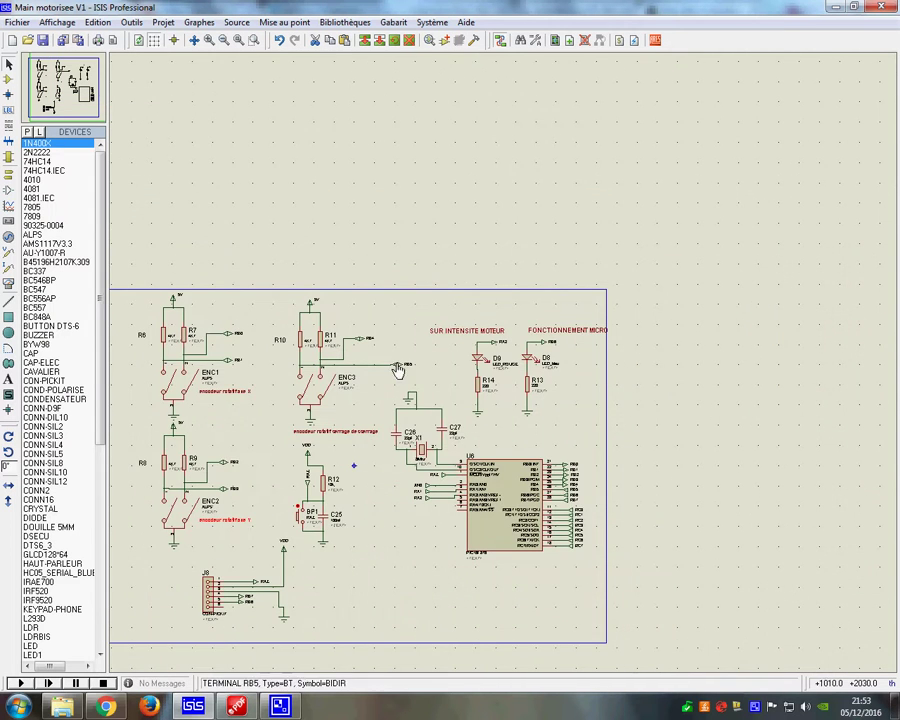
pyautogui.scroll(2, 505, 368)
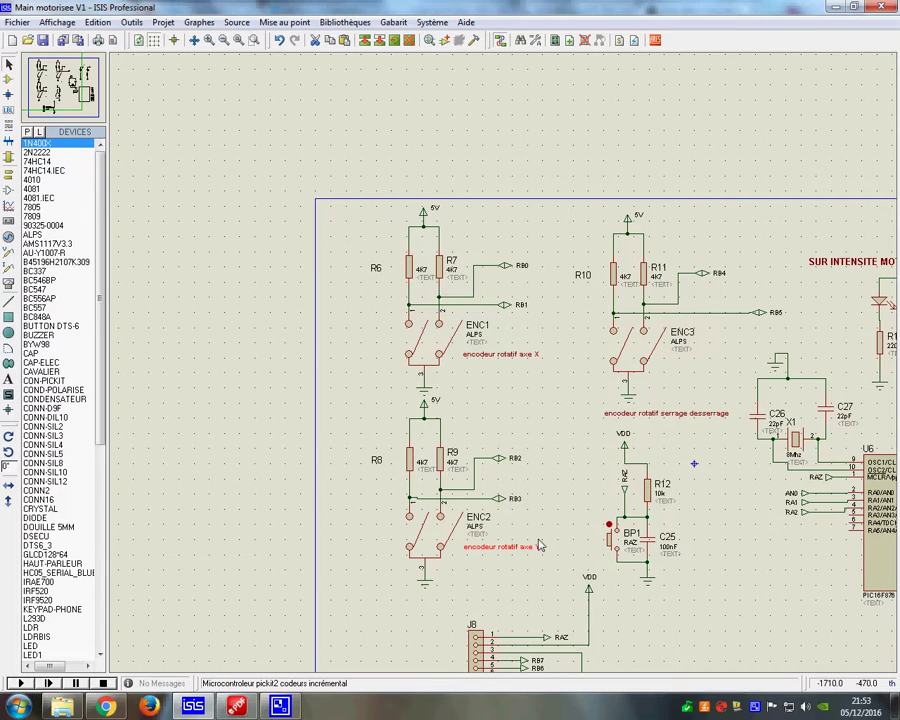
pyautogui.scroll(-3, 500, 440)
pyautogui.scroll(5, 508, 360)
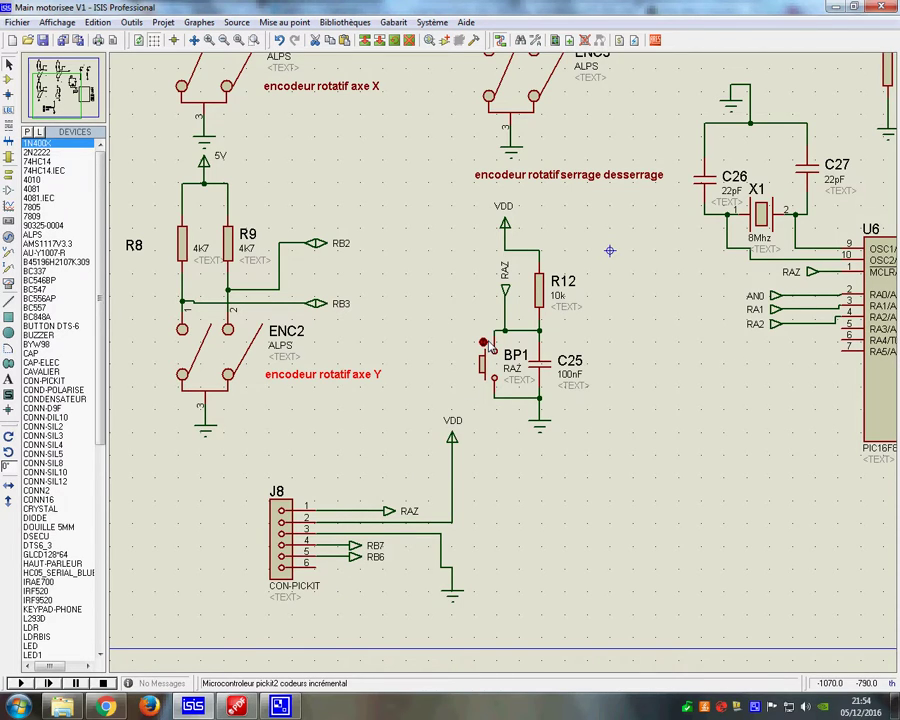
# - Switch to Chrome and examine the eBay rotary encoder listing and the arlontronique article's encoder pinout and signal diagrams
pyautogui.click(105, 707)
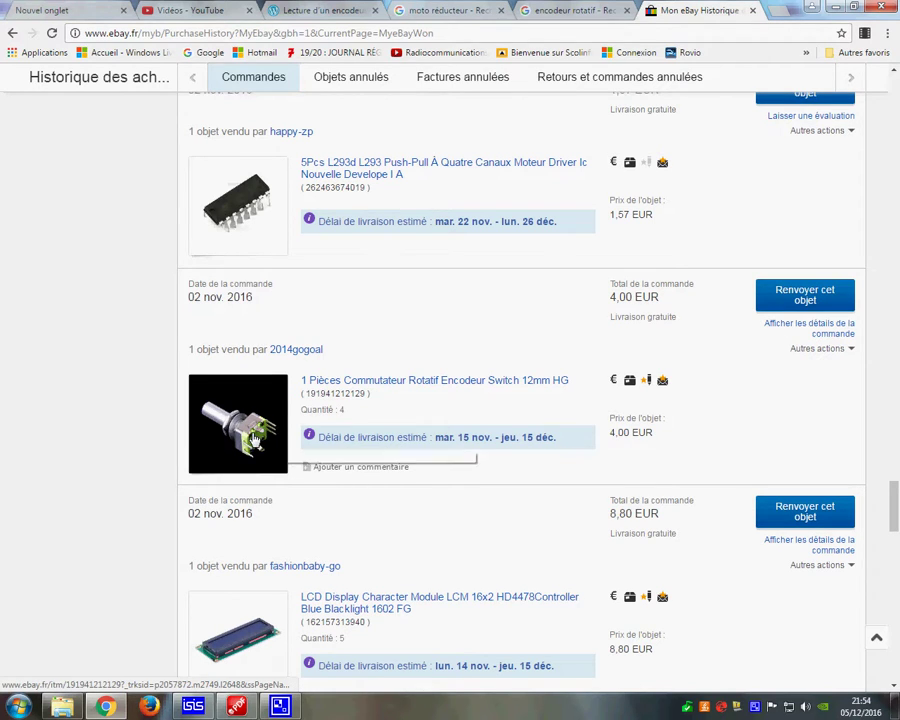
pyautogui.click(450, 10)
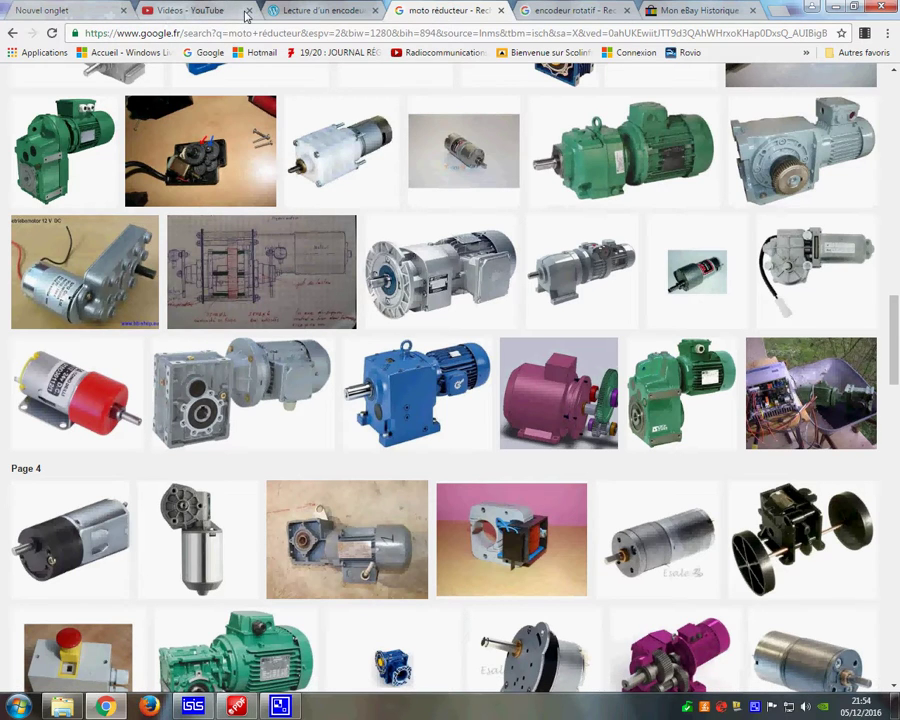
pyautogui.click(290, 13)
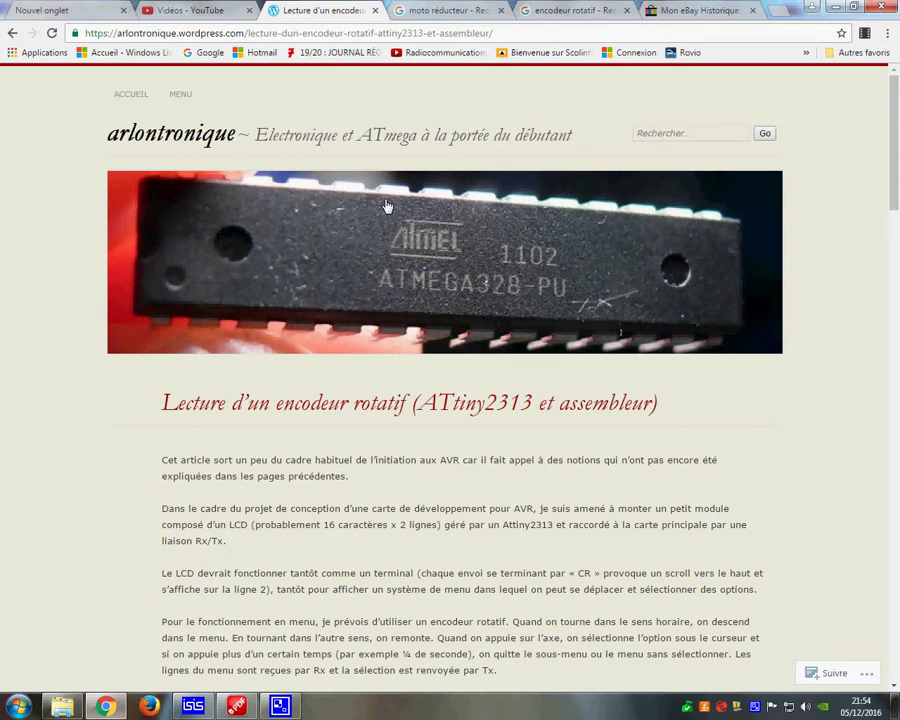
pyautogui.scroll(-9, 504, 106)
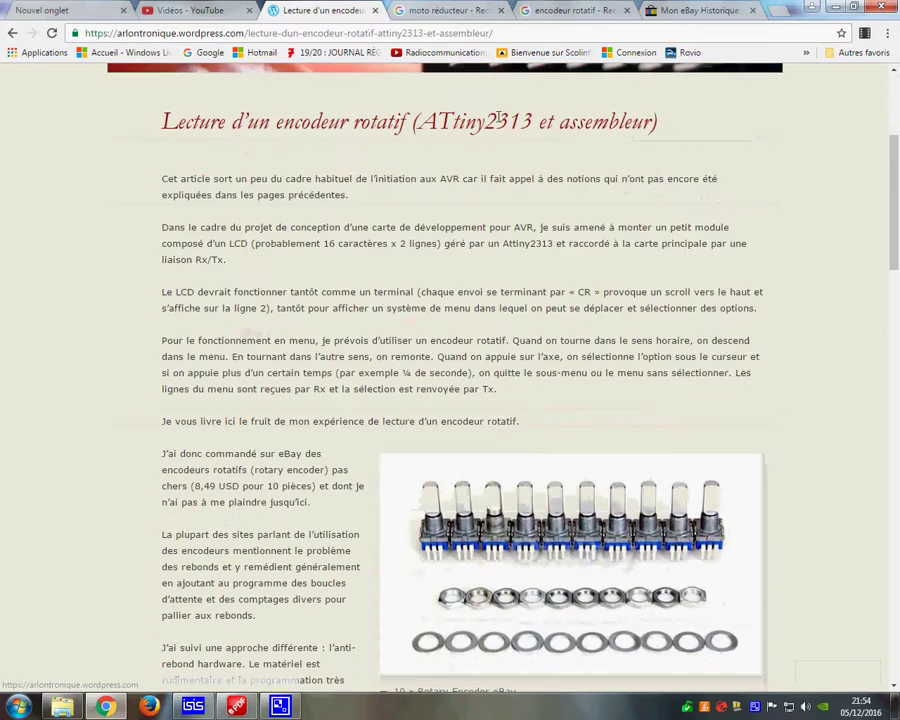
pyautogui.scroll(-3, 498, 128)
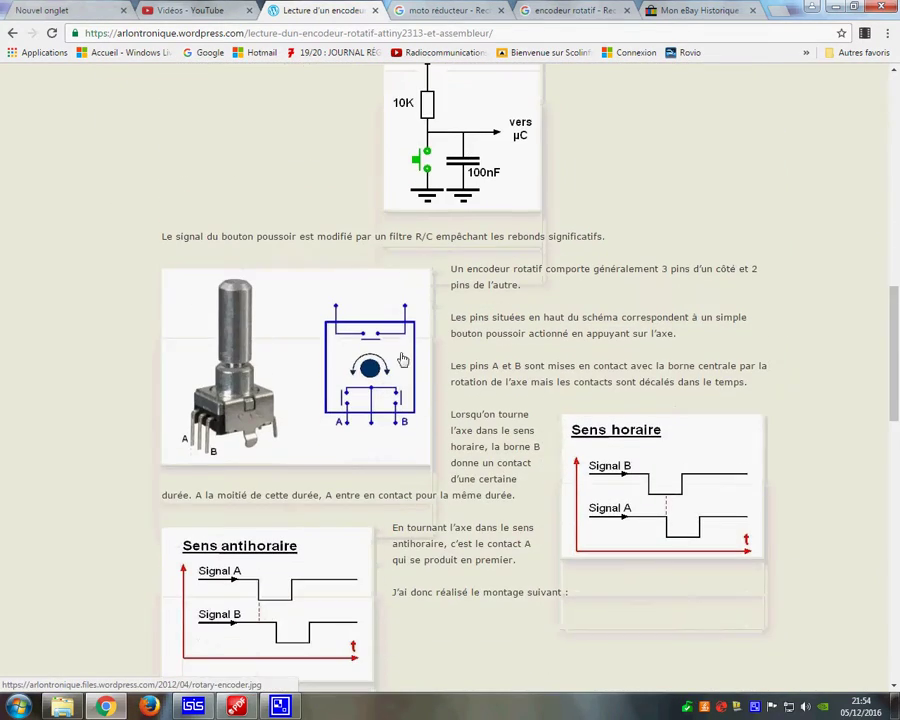
pyautogui.scroll(-1, 350, 462)
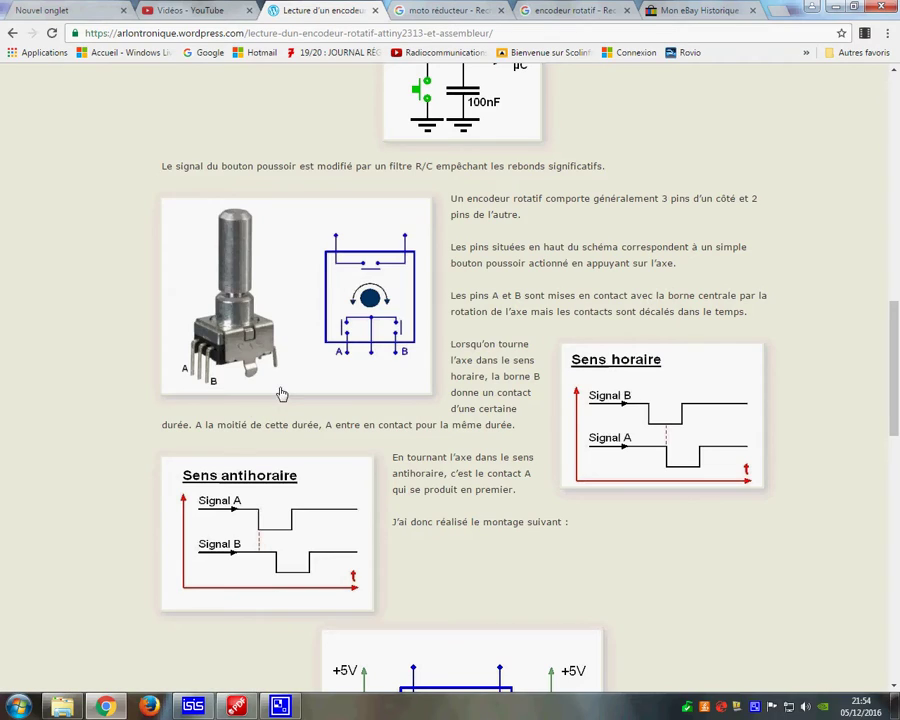
pyautogui.scroll(8, 282, 394)
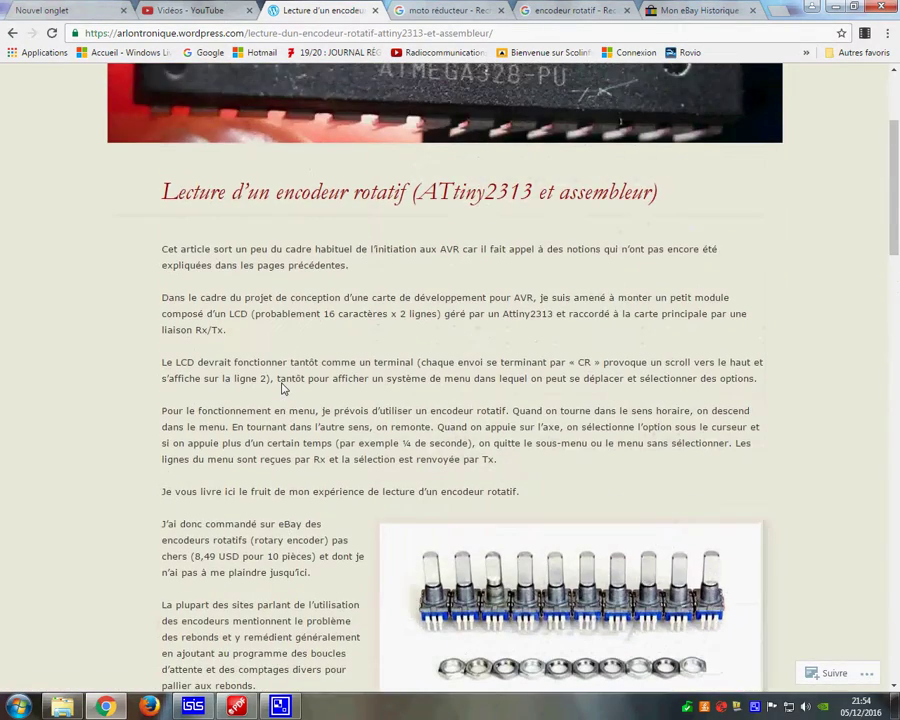
pyautogui.scroll(-8, 282, 389)
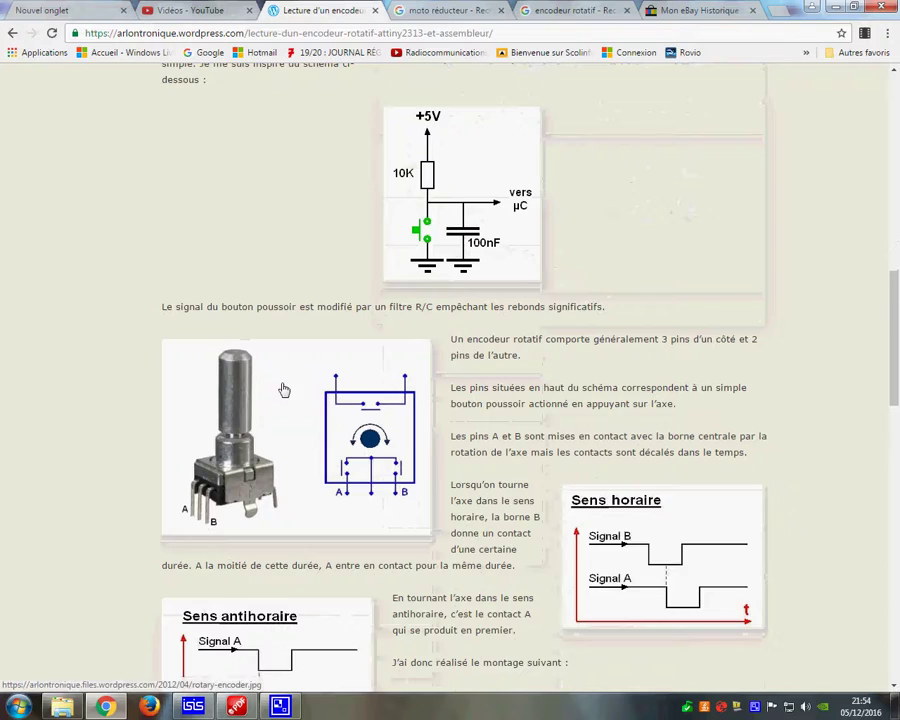
pyautogui.scroll(-2, 284, 389)
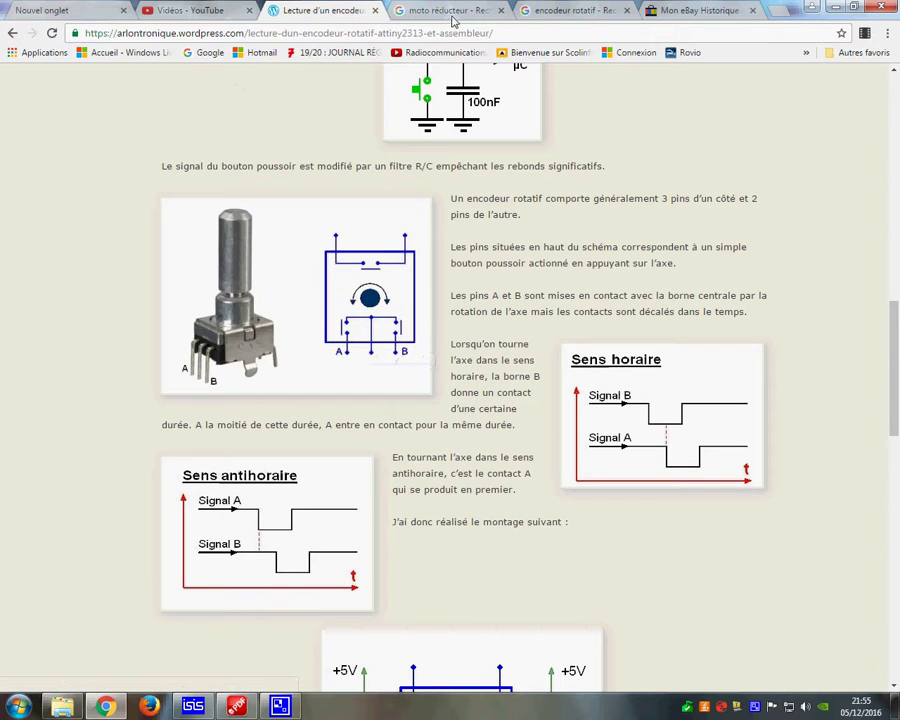
pyautogui.click(192, 9)
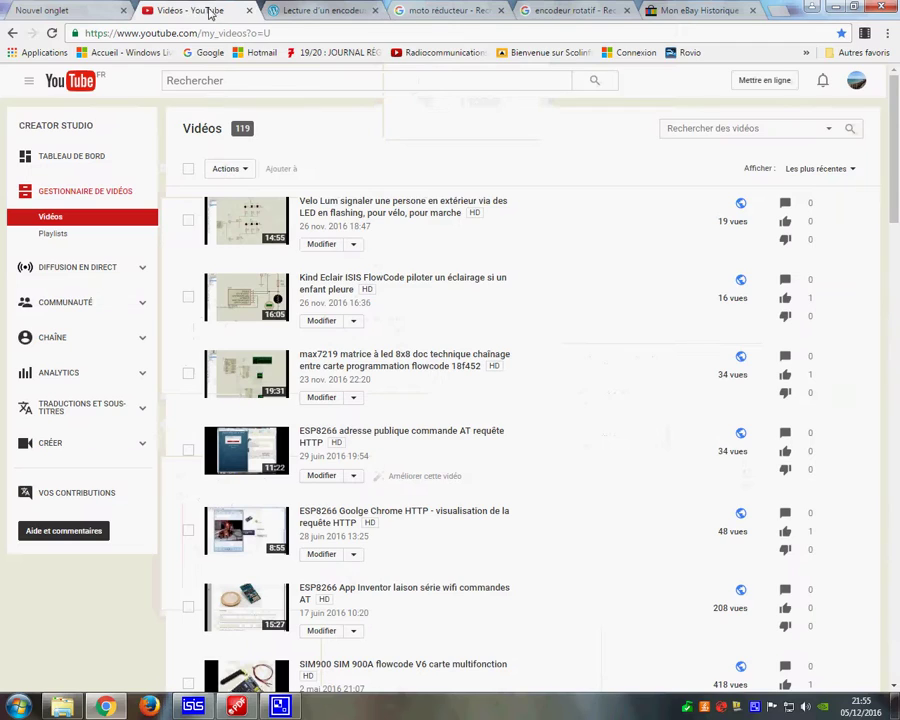
pyautogui.click(321, 10)
pyautogui.click(440, 10)
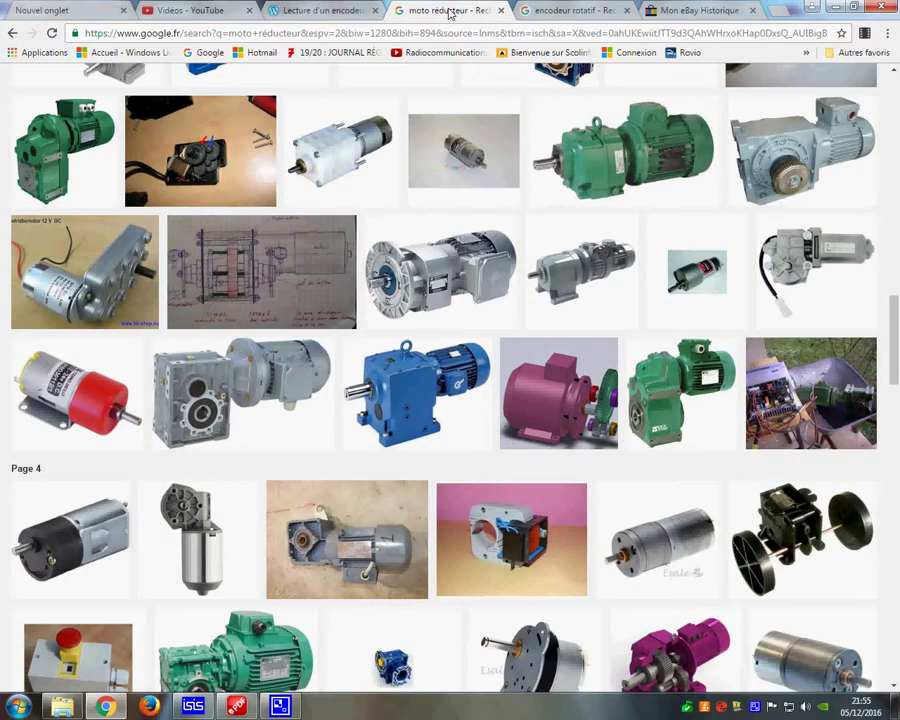
pyautogui.click(576, 12)
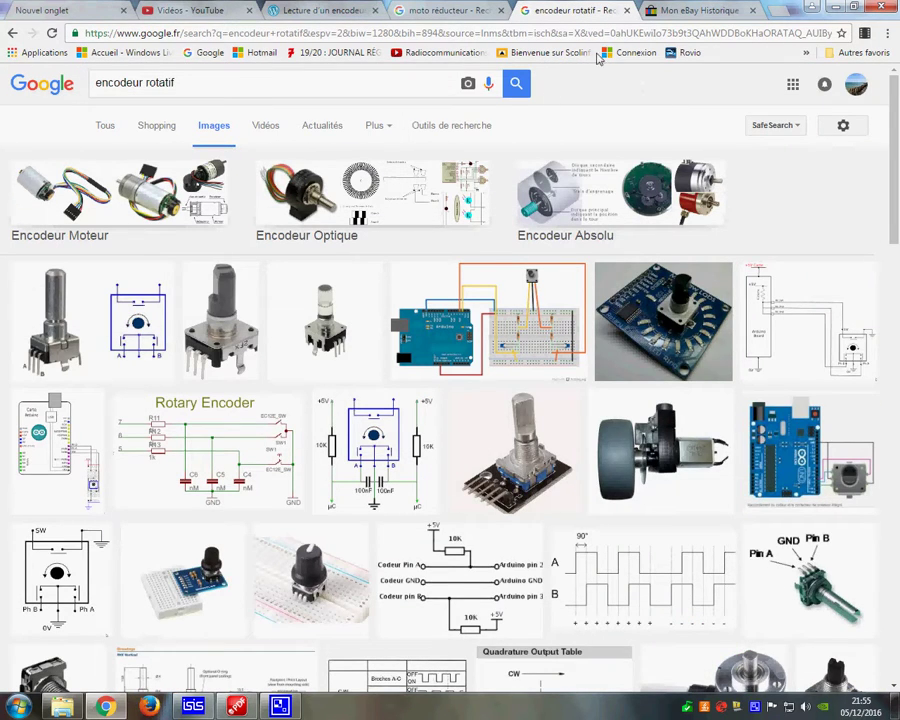
# - Search Google for "moteur pas à pas" in a new browser tab and show the image results
pyautogui.click(778, 14)
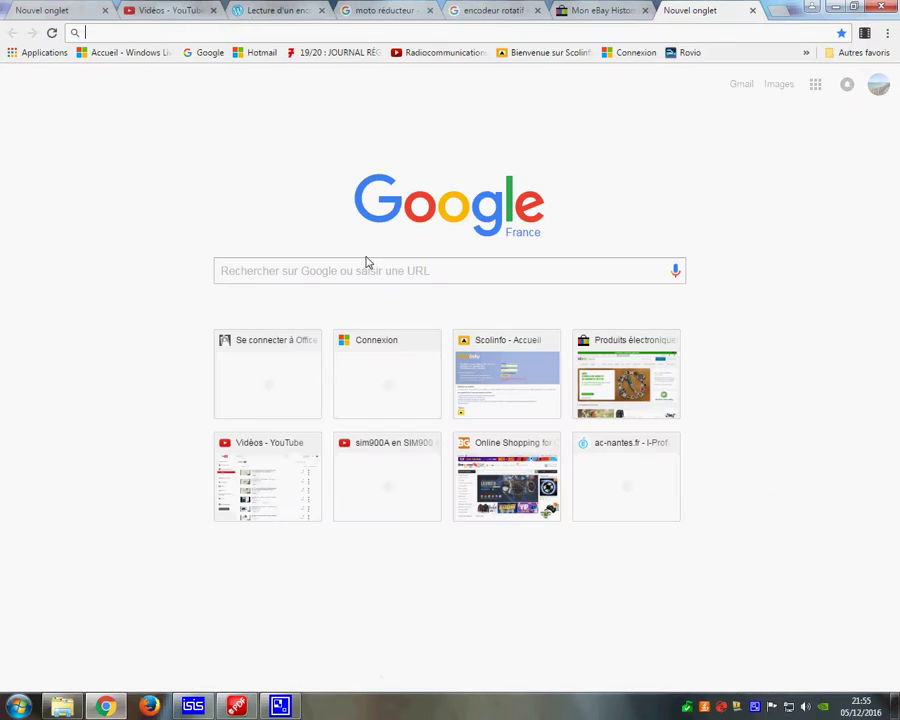
pyautogui.click(276, 267)
pyautogui.write('moteur')
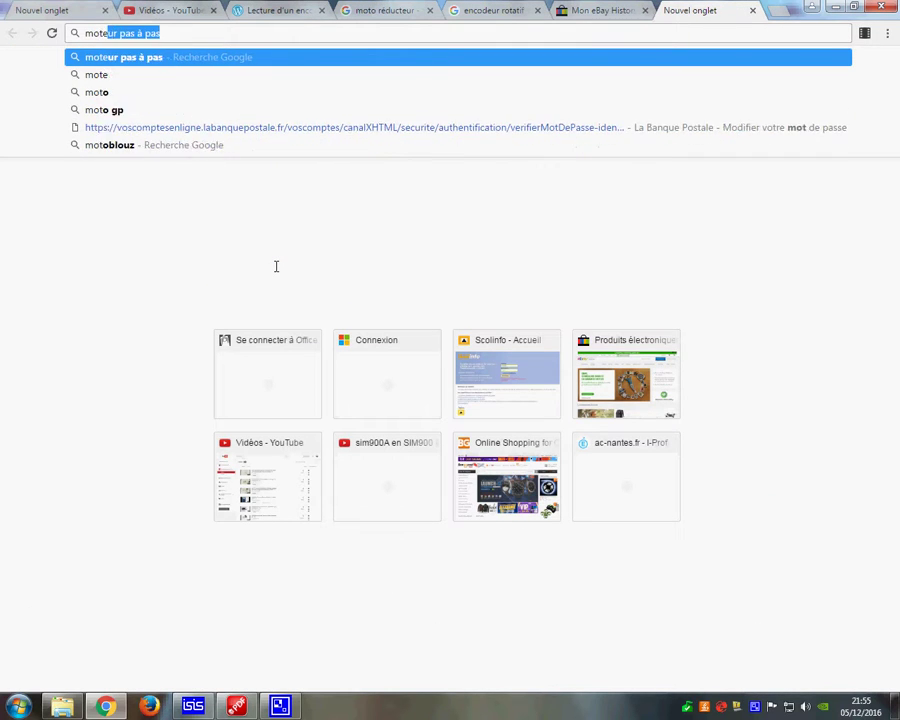
pyautogui.press('Right')
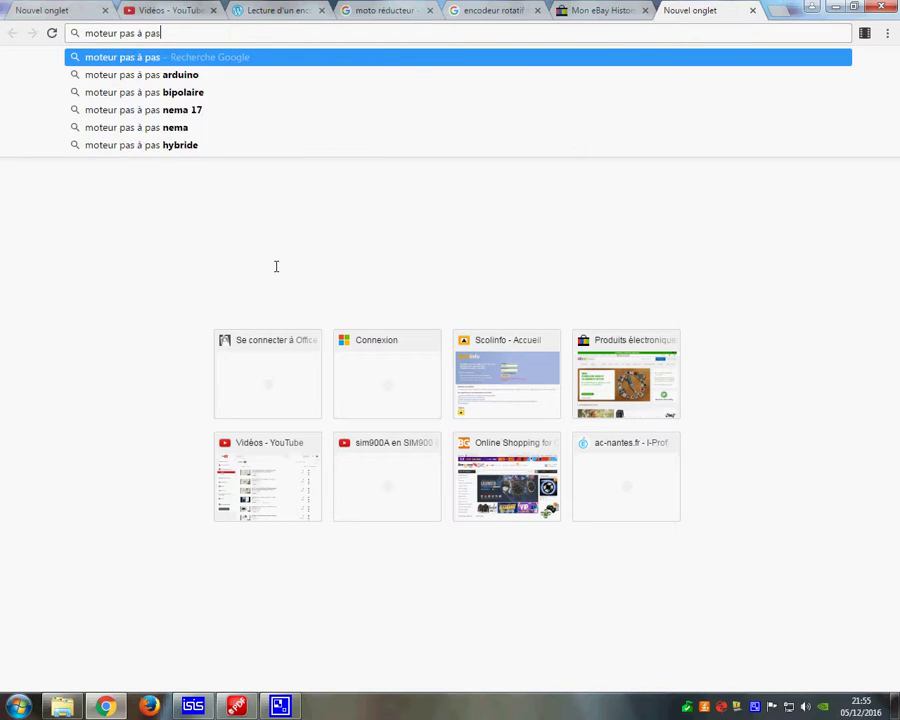
pyautogui.press('Return')
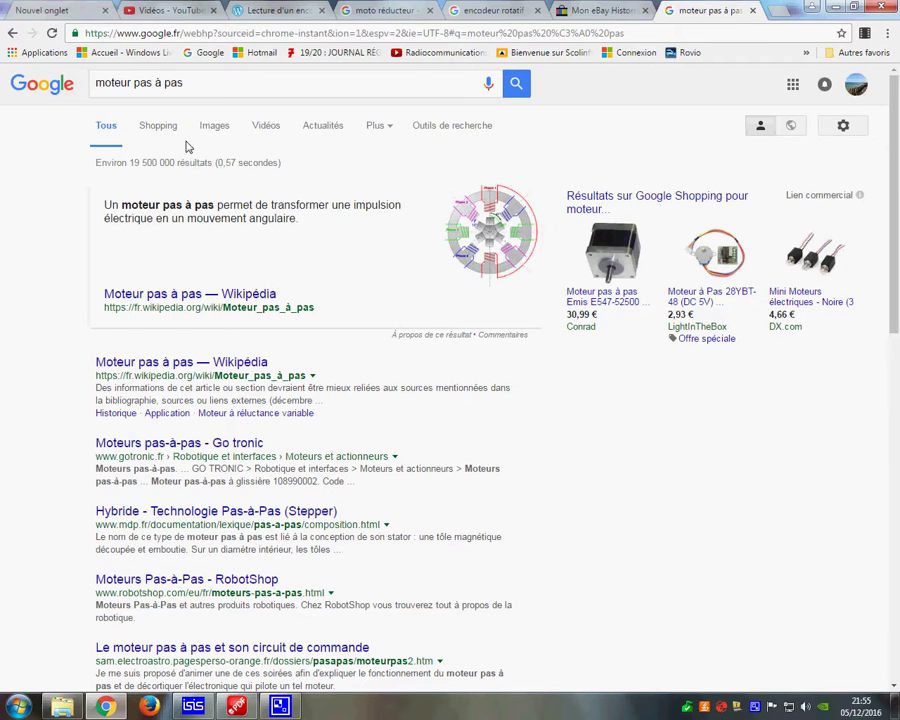
pyautogui.click(213, 127)
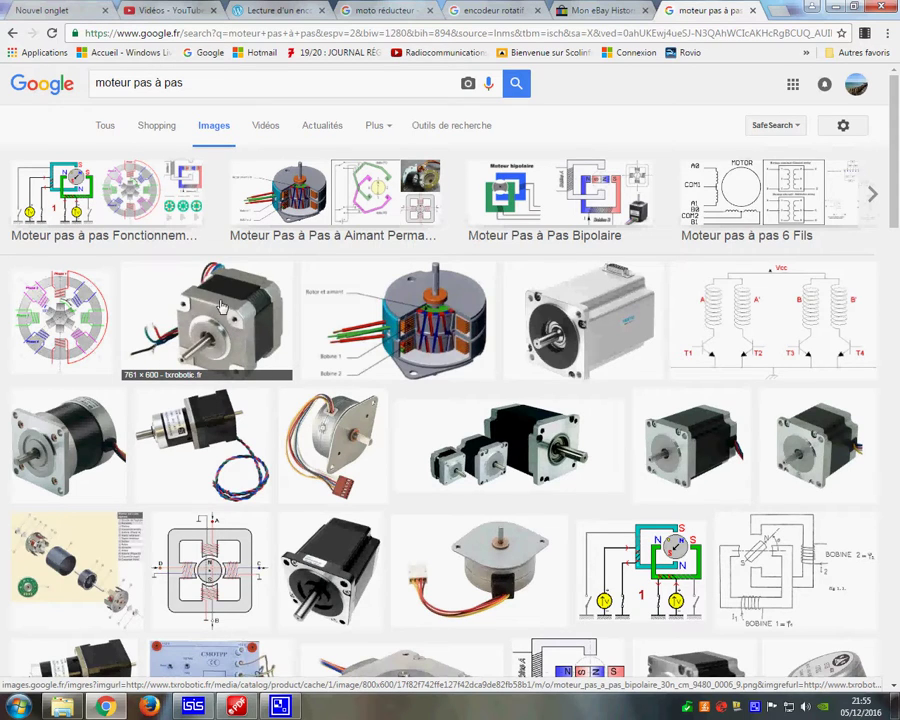
# - Switch back to ISIS and open the "commande Moteurs pas à pas" sheet to examine the L293D driver circuits
pyautogui.click(197, 706)
pyautogui.scroll(2, 504, 368)
pyautogui.scroll(-4, 504, 368)
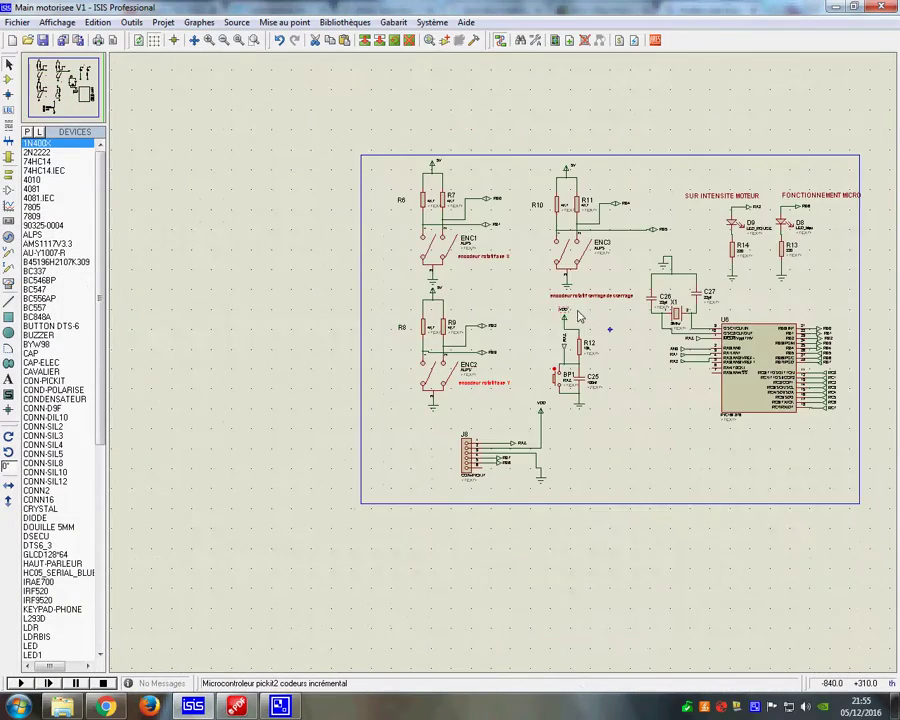
pyautogui.scroll(1, 577, 316)
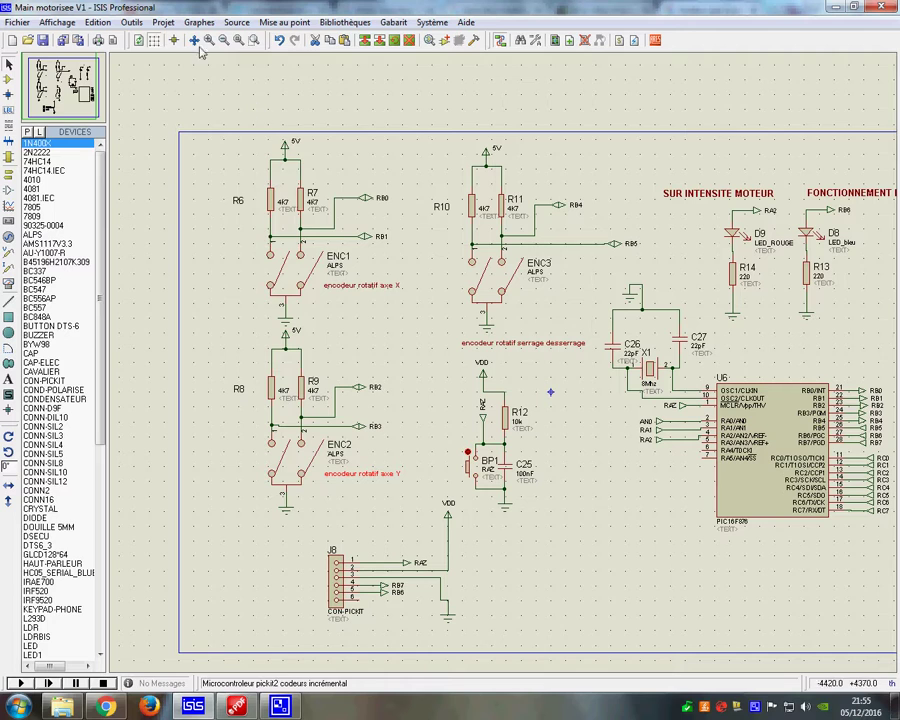
pyautogui.click(162, 22)
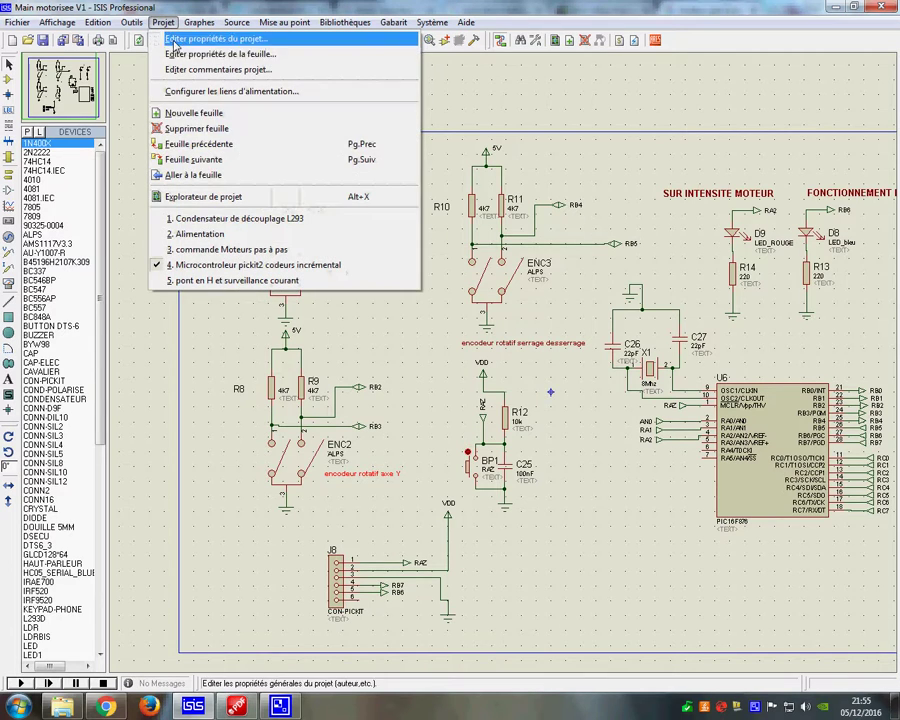
pyautogui.click(215, 249)
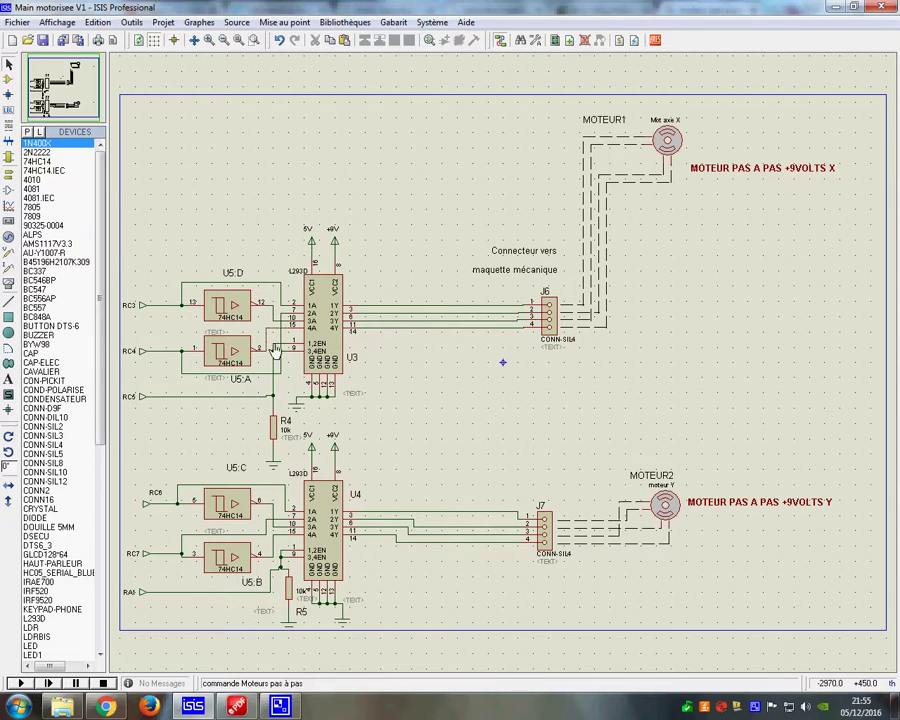
pyautogui.scroll(1, 312, 367)
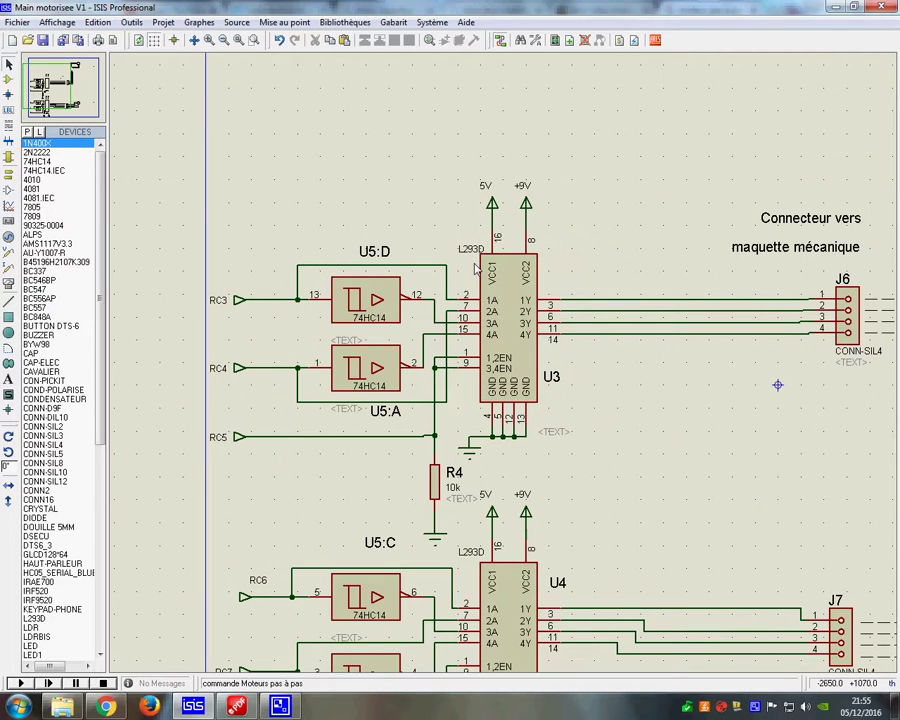
pyautogui.scroll(-1, 514, 360)
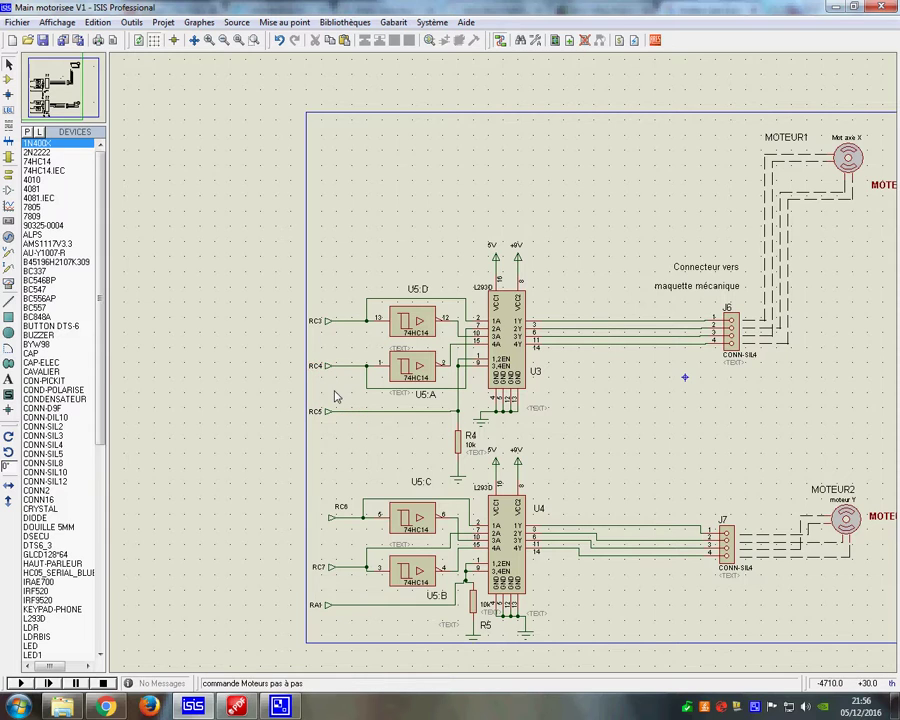
# - Revisit the "Microcontroleur pickit2 codeurs incrémental" sheet, and open "pont en H et surveillance courant" to examine the H-bridge and current monitoring circuit
pyautogui.click(163, 22)
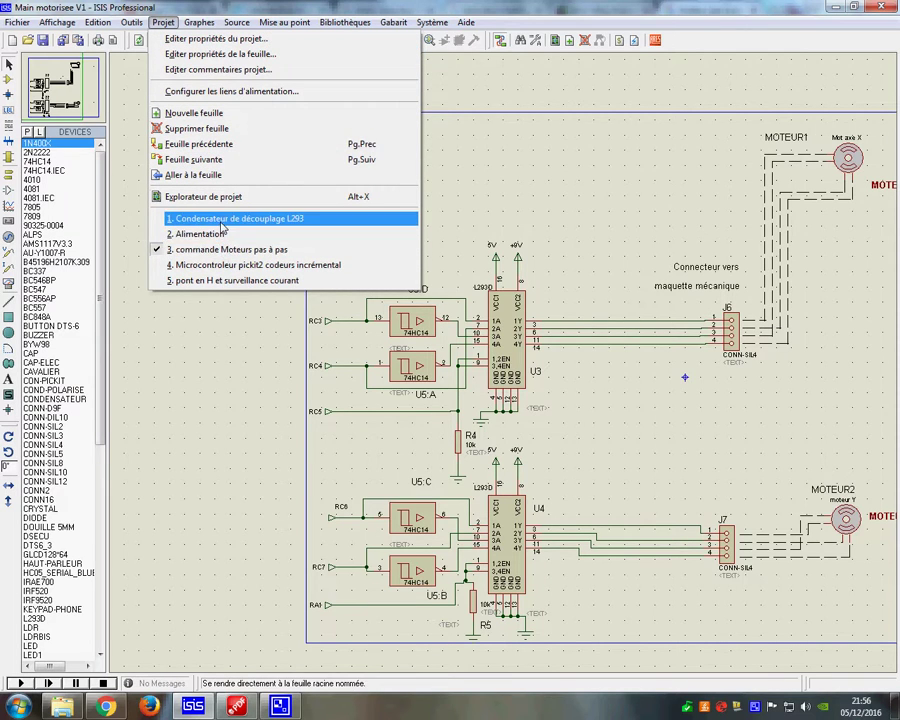
pyautogui.click(225, 265)
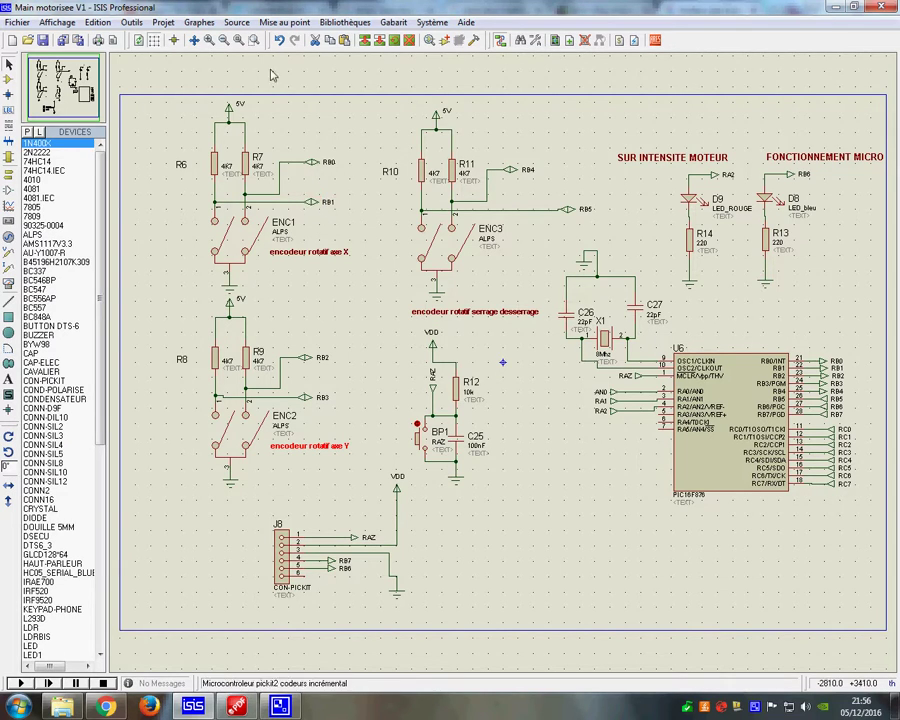
pyautogui.click(163, 22)
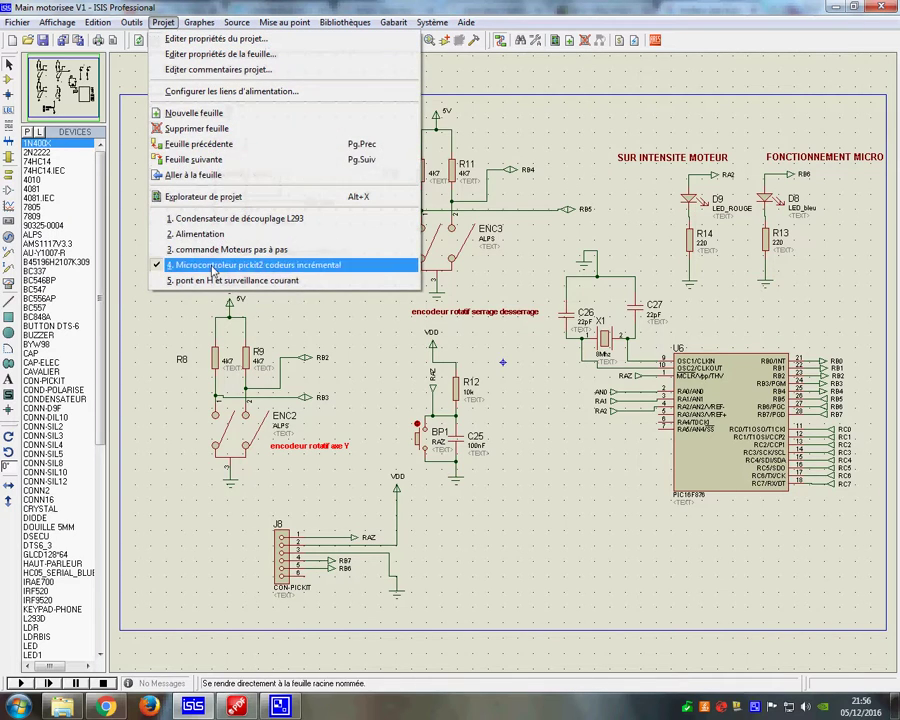
pyautogui.click(210, 280)
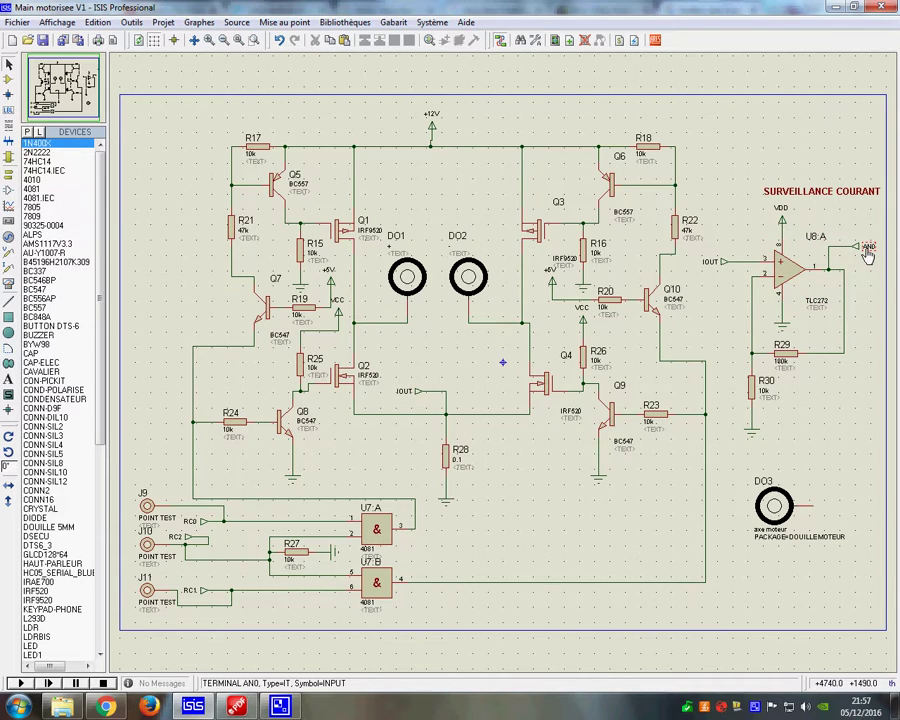
pyautogui.scroll(1, 868, 255)
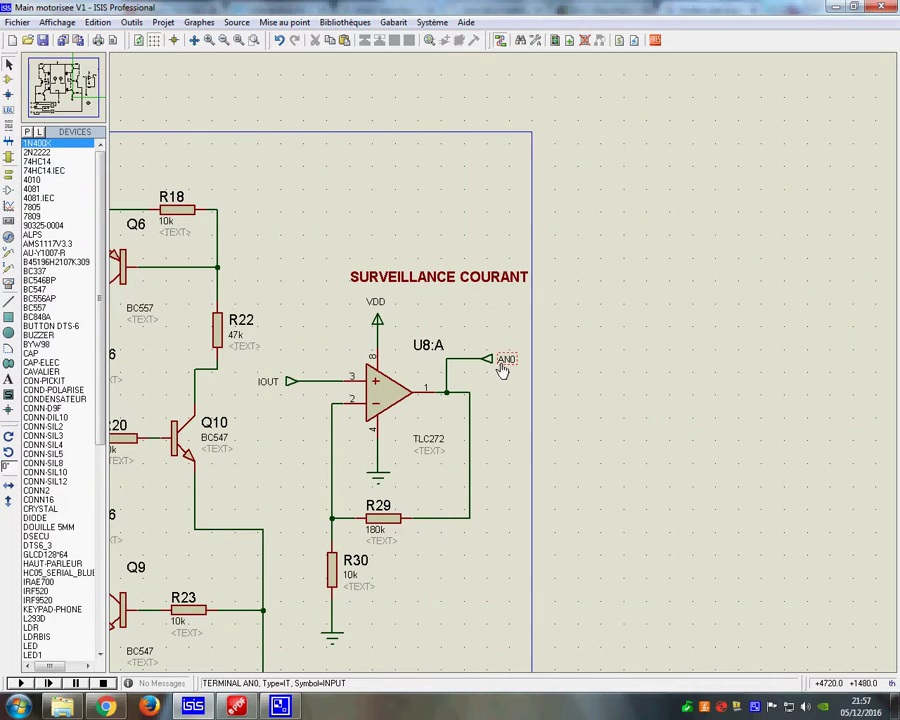
pyautogui.scroll(-2, 503, 370)
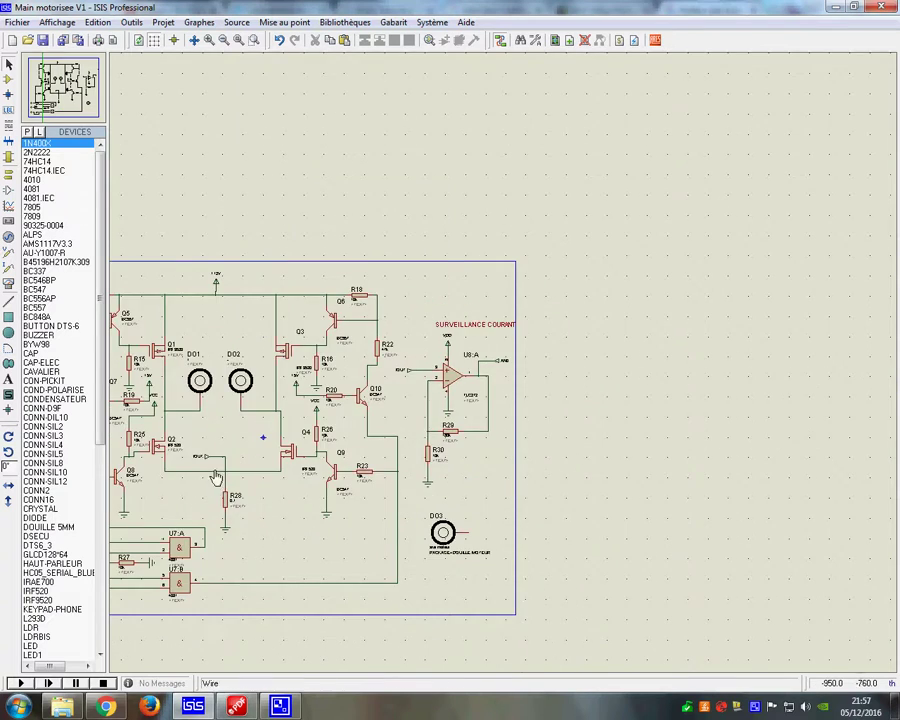
pyautogui.scroll(1, 215, 478)
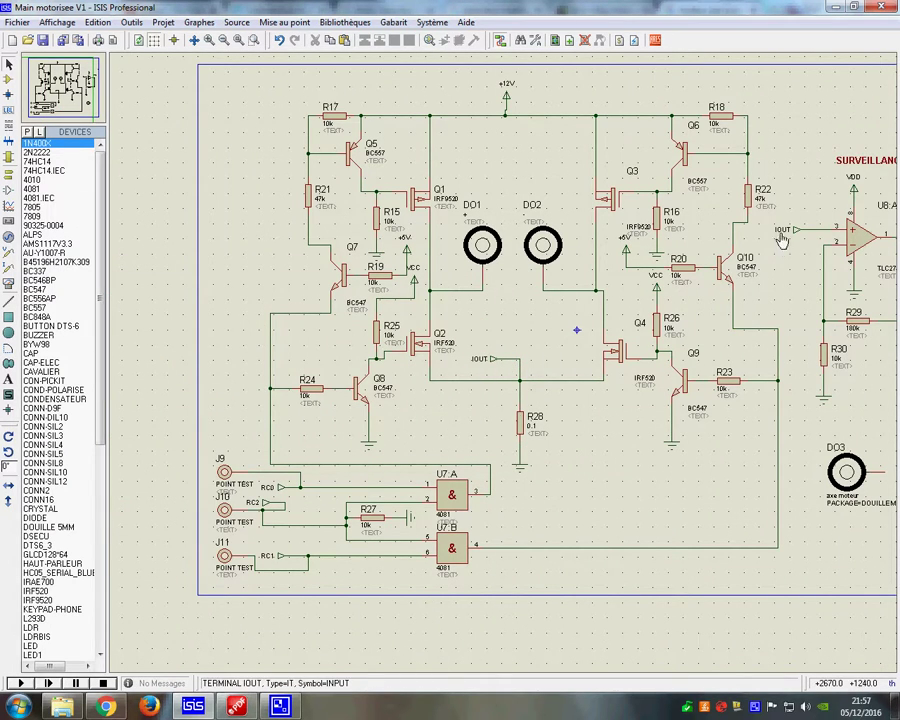
# - Examine the regulator circuits on the "Alimentation" sheet, comparing them with the L293D supply terminals on the "commande Moteurs pas à pas" sheet
pyautogui.click(162, 22)
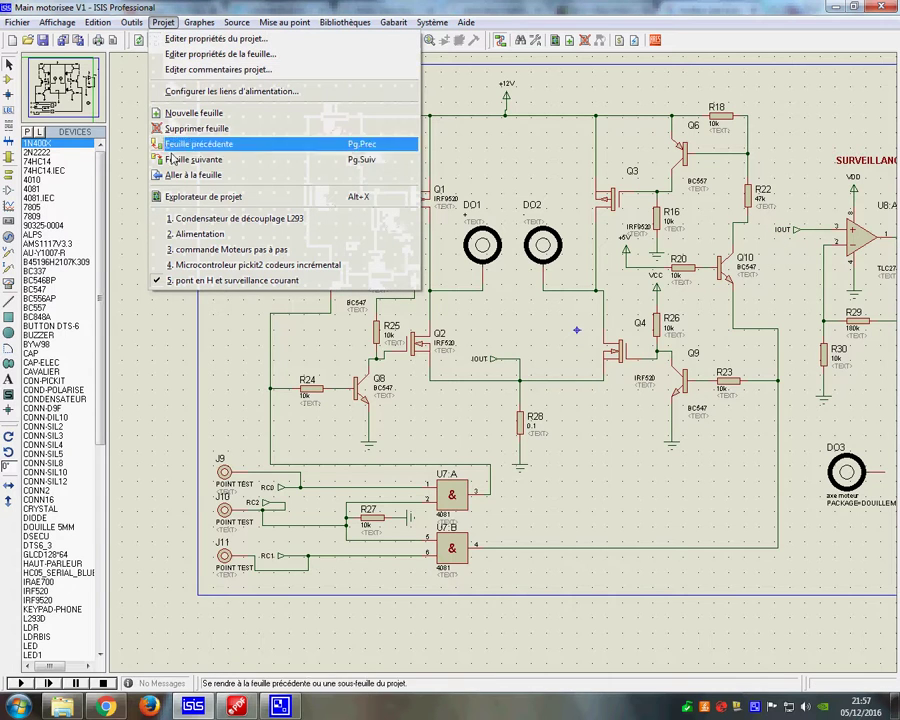
pyautogui.click(197, 235)
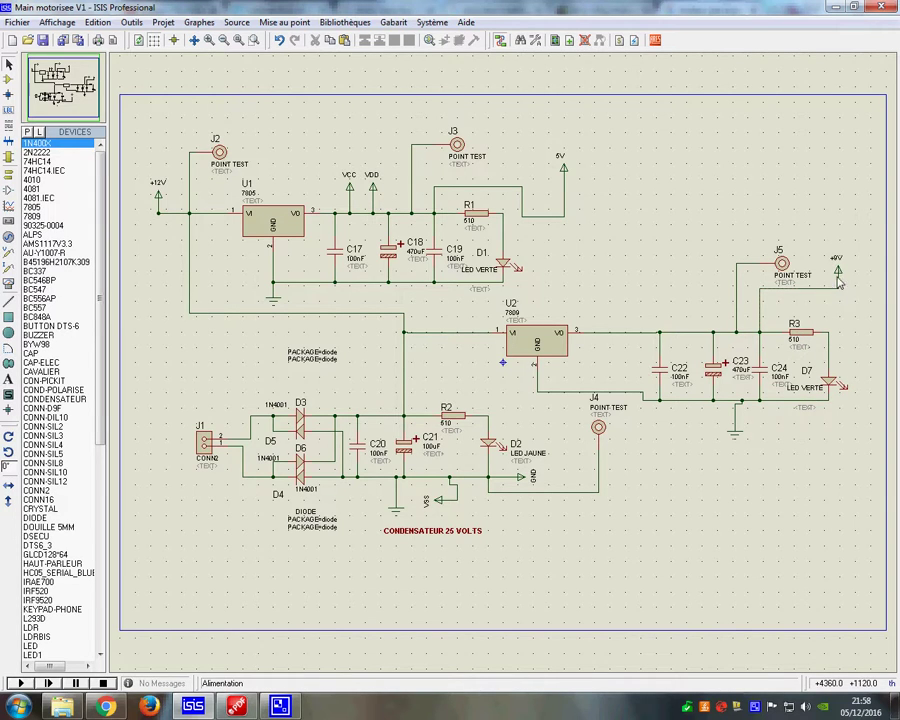
pyautogui.click(163, 22)
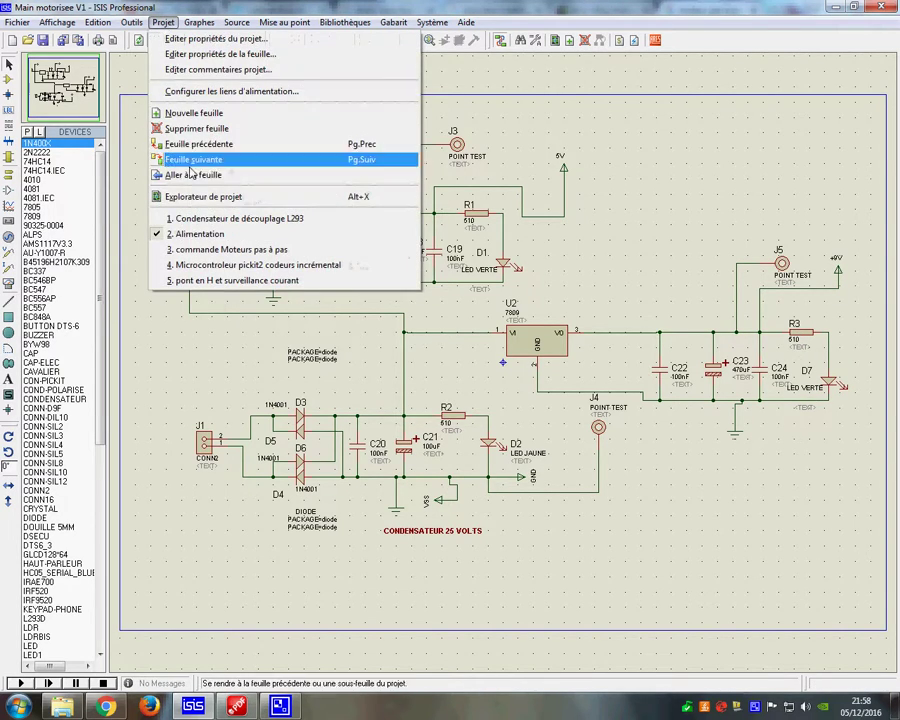
pyautogui.click(212, 251)
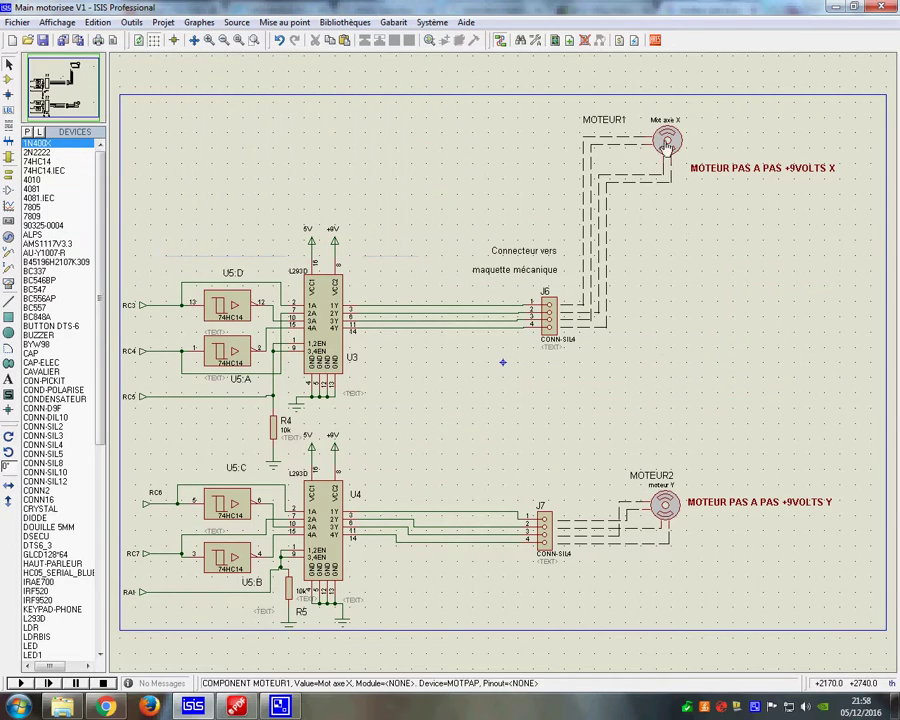
pyautogui.scroll(2, 346, 255)
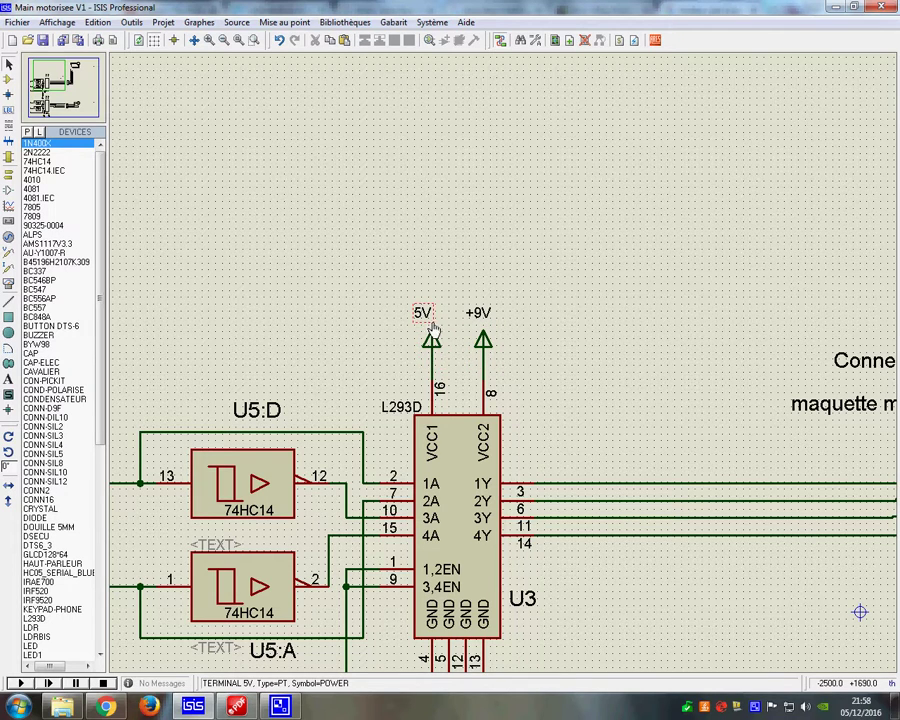
pyautogui.click(160, 23)
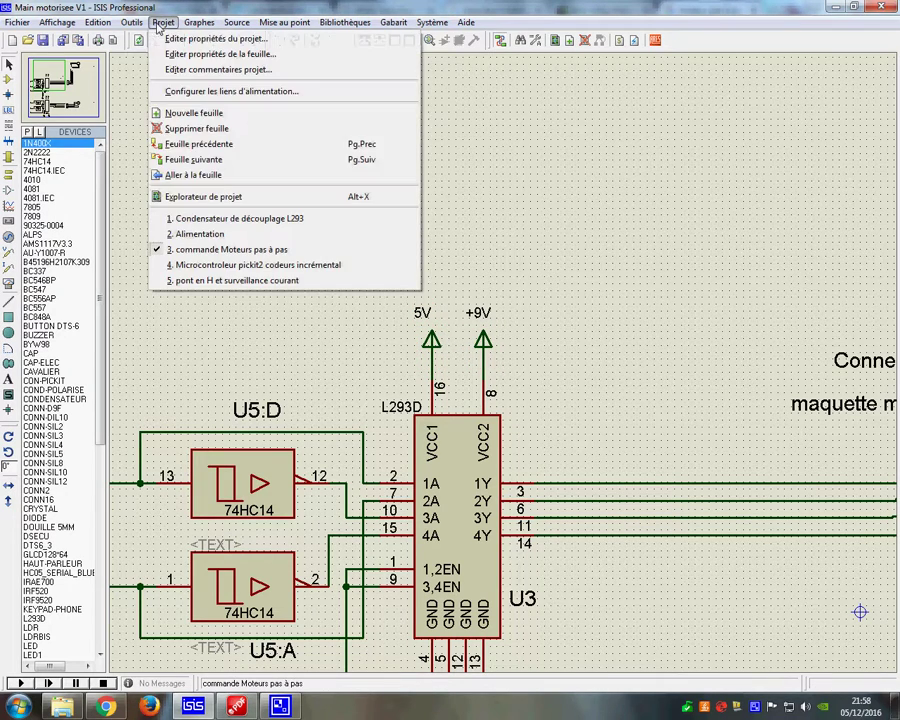
pyautogui.click(200, 233)
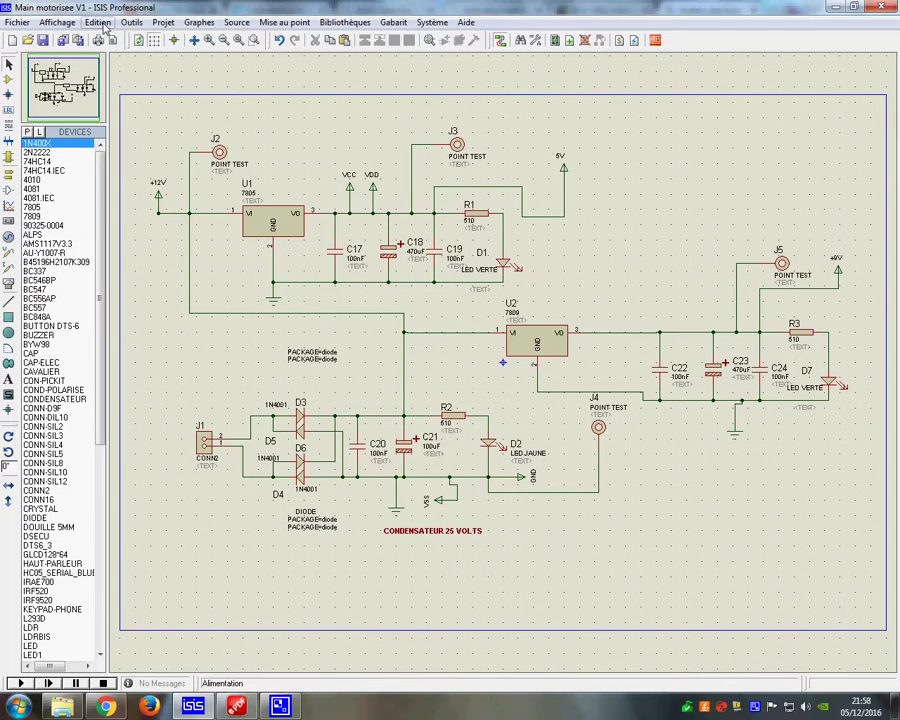
# - Open the "Microcontroleur pickit2 codeurs incrémental" sheet and inspect the hidden power pins in the PIC16F876 component's properties
pyautogui.click(162, 22)
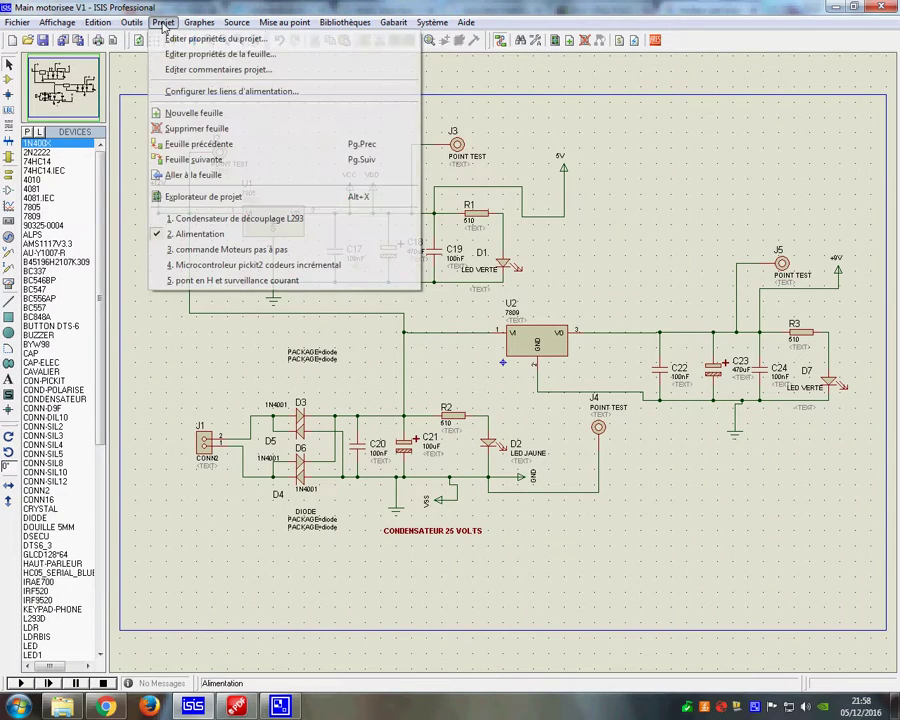
pyautogui.click(230, 265)
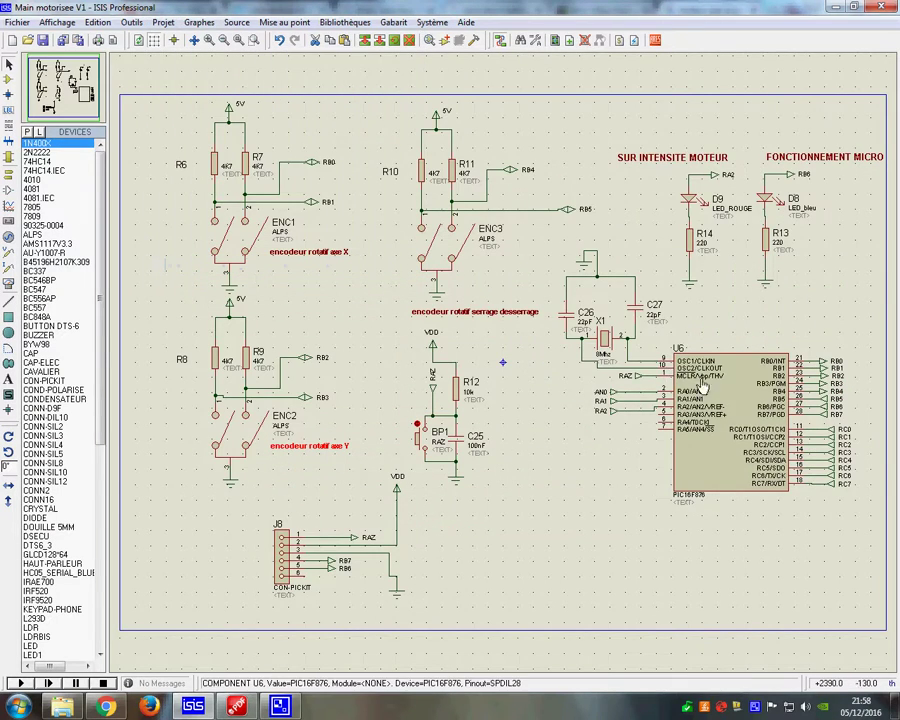
pyautogui.rightClick(703, 387)
pyautogui.click(520, 48)
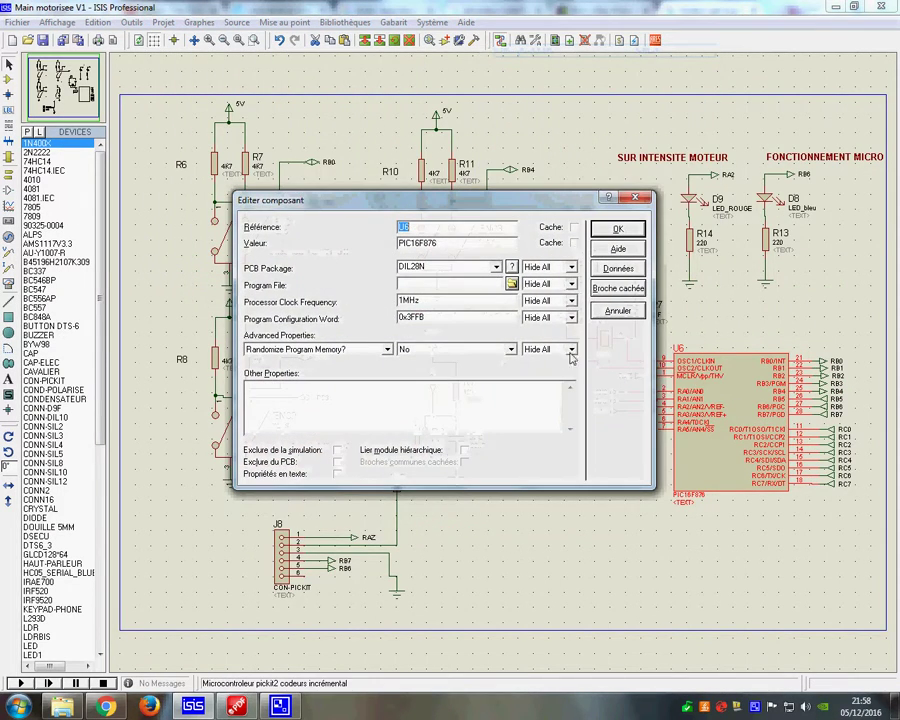
pyautogui.hotkey('alt', 'b')
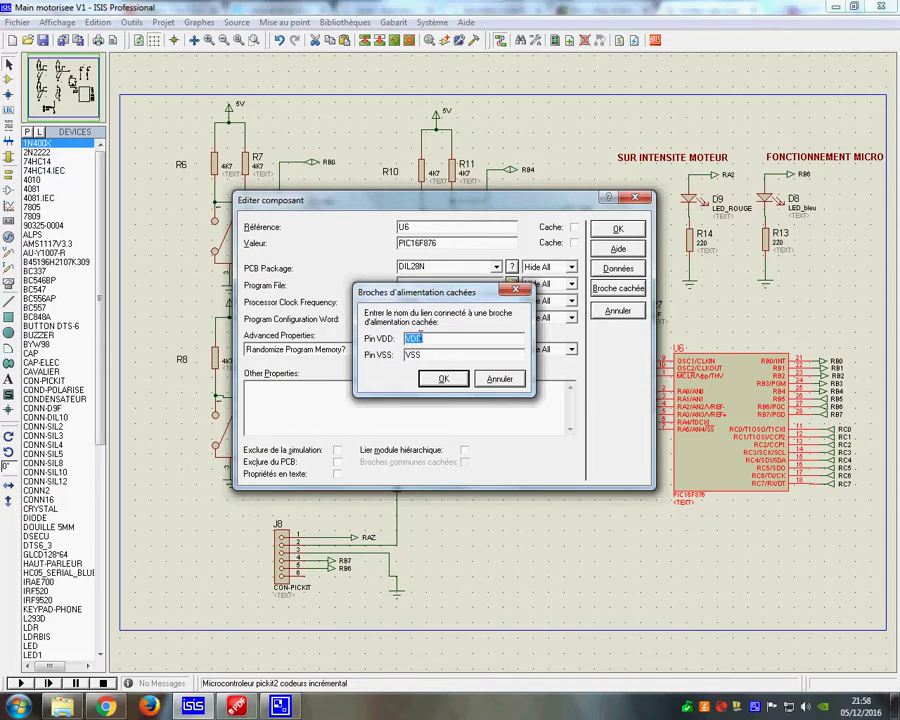
pyautogui.click(441, 379)
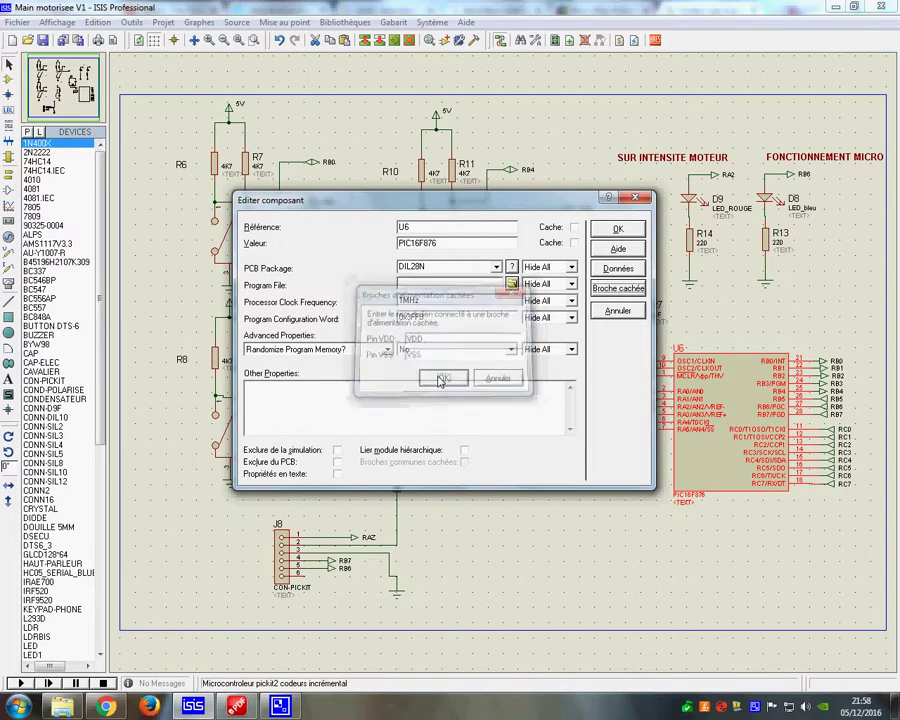
pyautogui.click(622, 232)
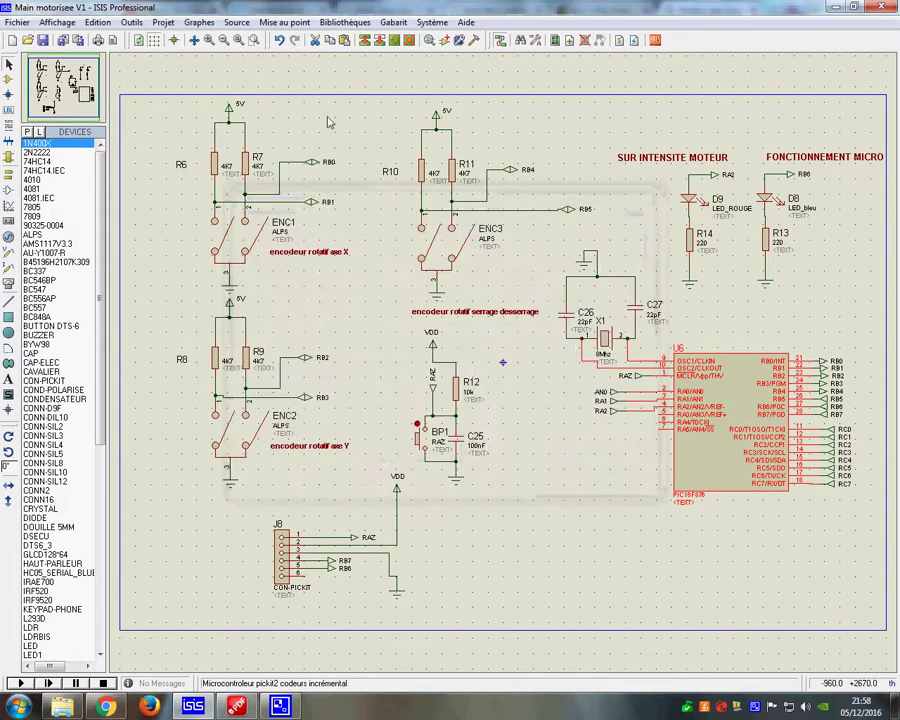
# - Return to the "Alimentation" sheet and examine the VCC and VDD terminals at the 7805 output and the VSS and GND terminals near C21
pyautogui.click(164, 23)
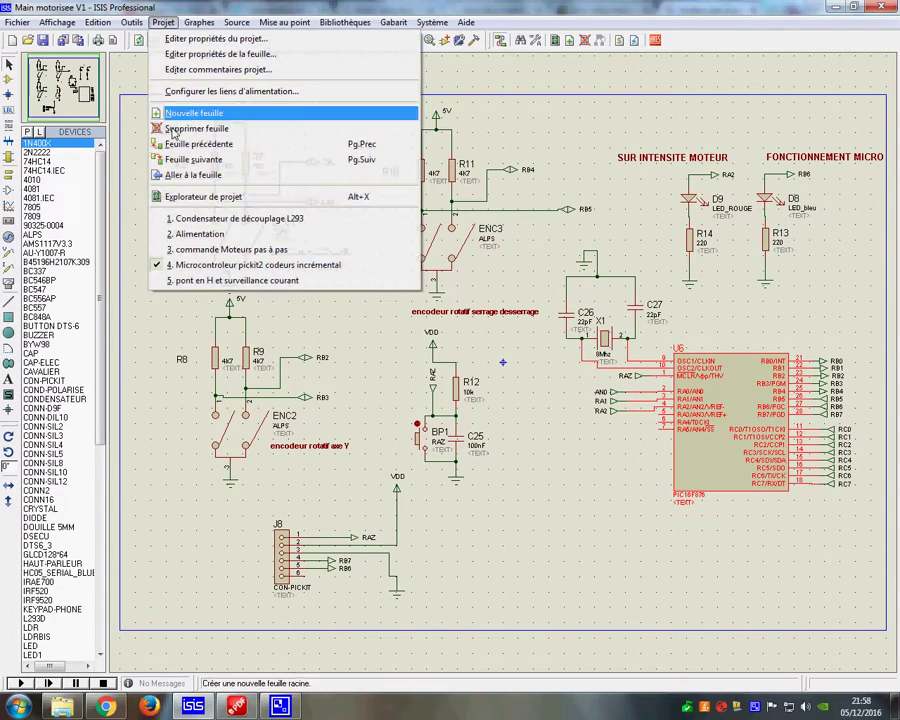
pyautogui.click(195, 233)
pyautogui.scroll(3, 373, 185)
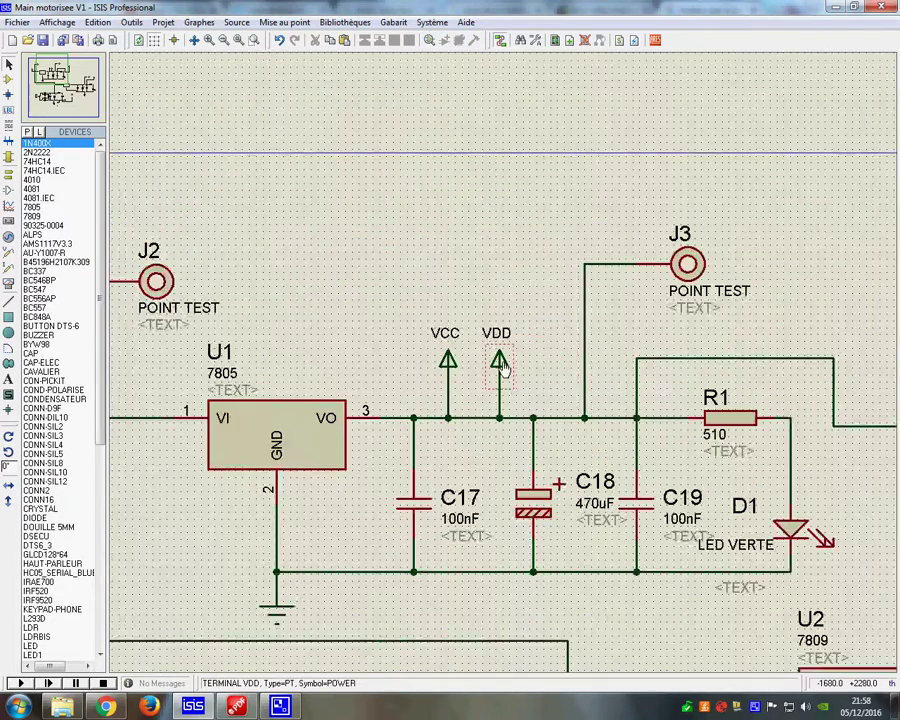
pyautogui.scroll(-2, 500, 368)
pyautogui.scroll(-1, 609, 511)
pyautogui.scroll(-1, 639, 527)
pyautogui.scroll(1, 669, 547)
pyautogui.scroll(1, 252, 420)
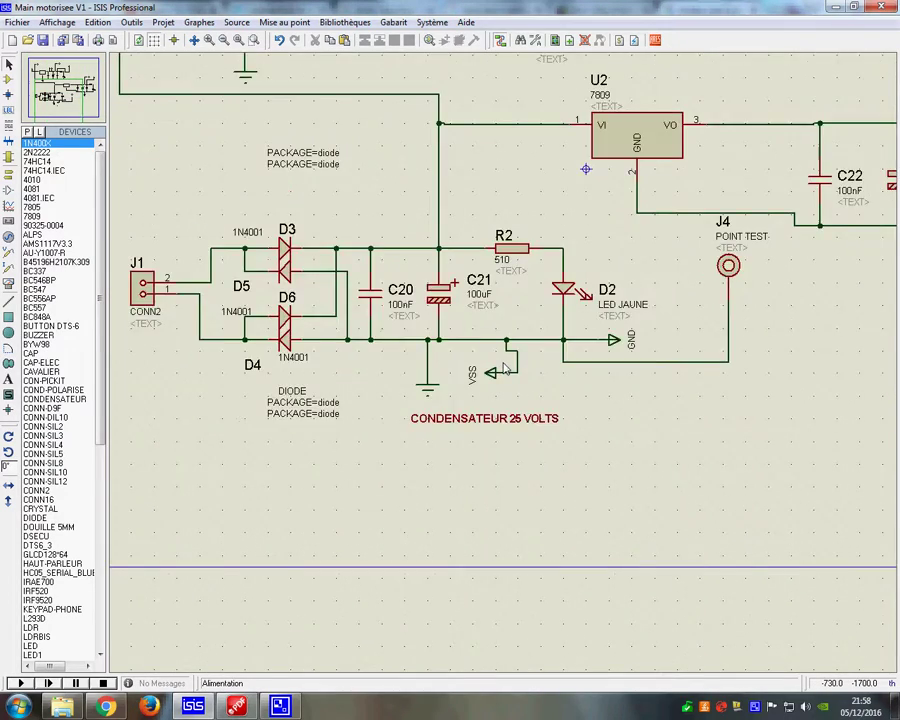
pyautogui.scroll(1, 483, 388)
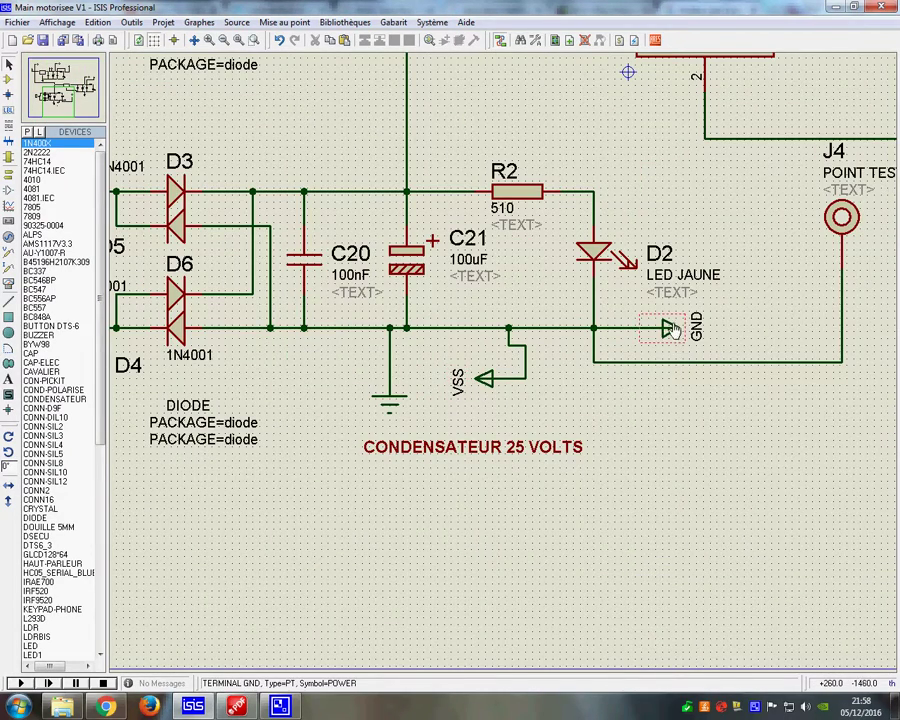
pyautogui.scroll(-1, 608, 338)
pyautogui.scroll(-1, 560, 355)
pyautogui.scroll(1, 504, 372)
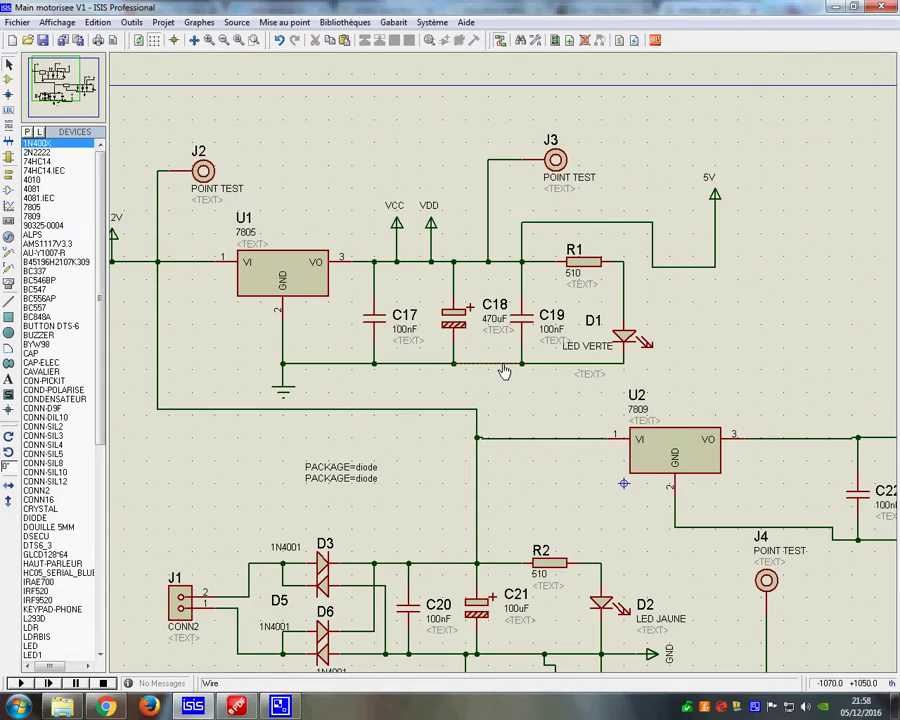
pyautogui.scroll(-1, 502, 372)
# - Open the "pont en H et surveillance courant" sheet and inspect the hidden power pins in the properties of 4081 gate U7:A
pyautogui.click(163, 22)
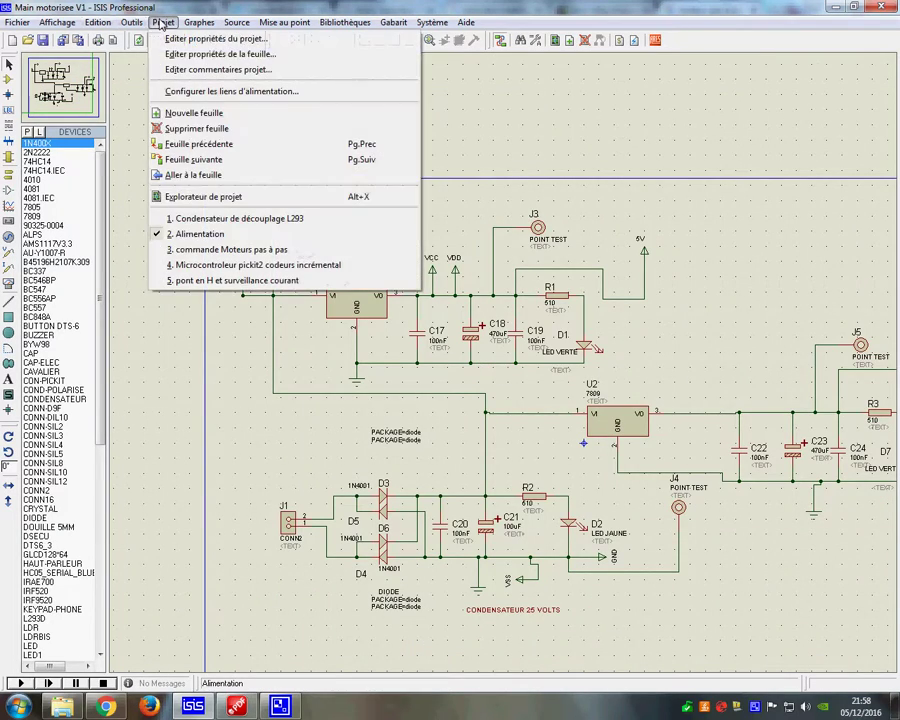
pyautogui.click(230, 280)
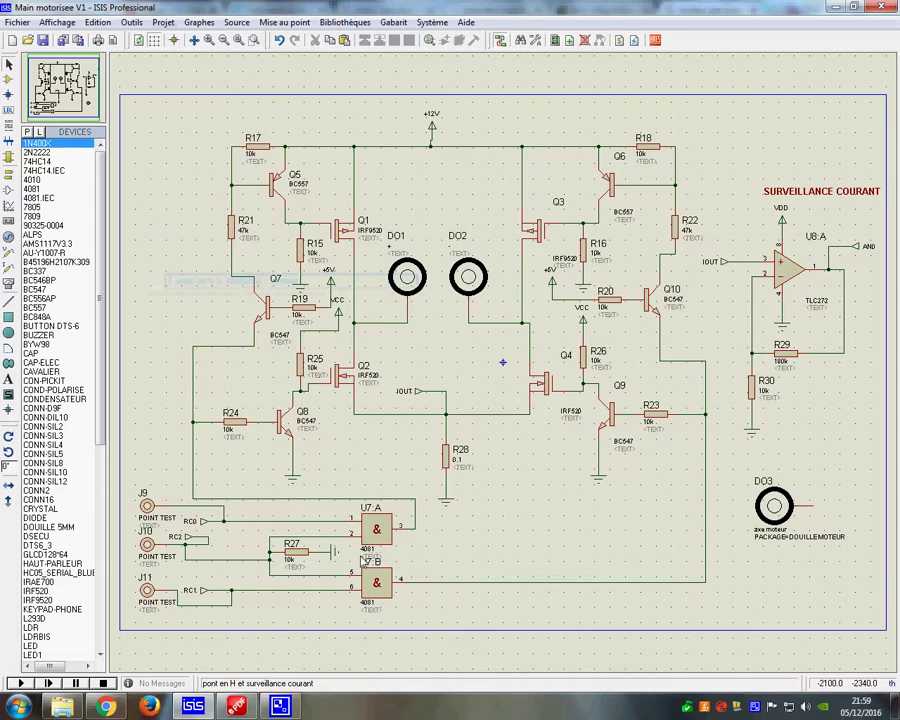
pyautogui.scroll(1, 378, 540)
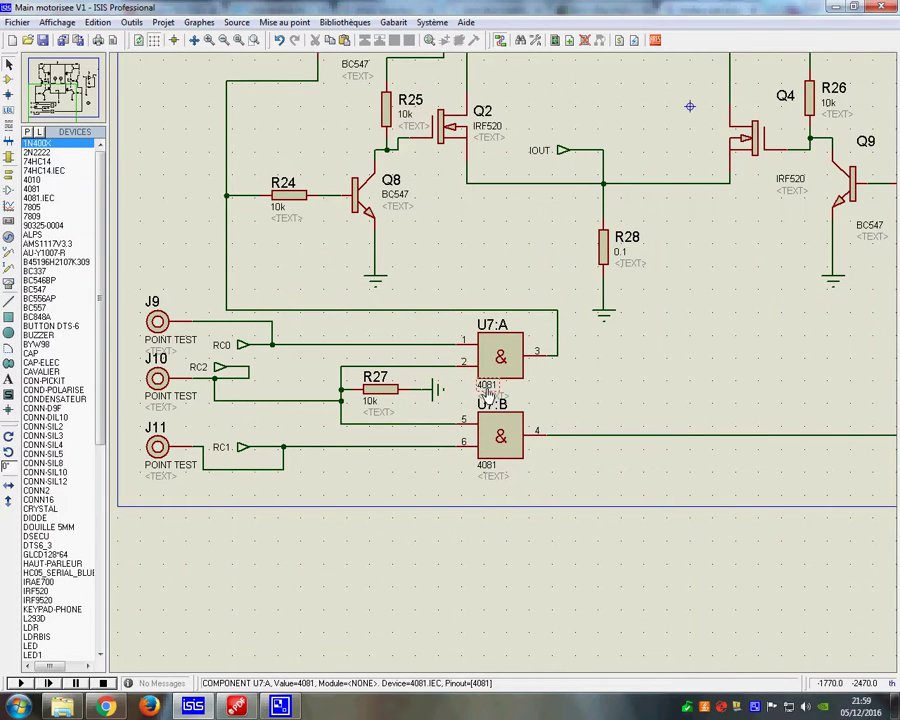
pyautogui.rightClick(503, 352)
pyautogui.click(535, 366)
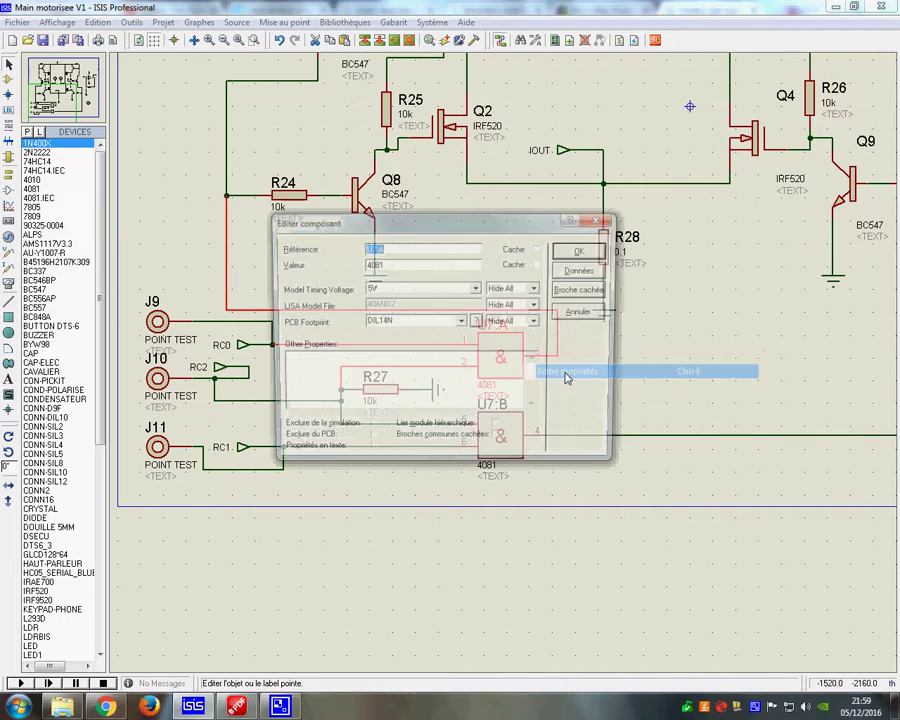
pyautogui.click(582, 292)
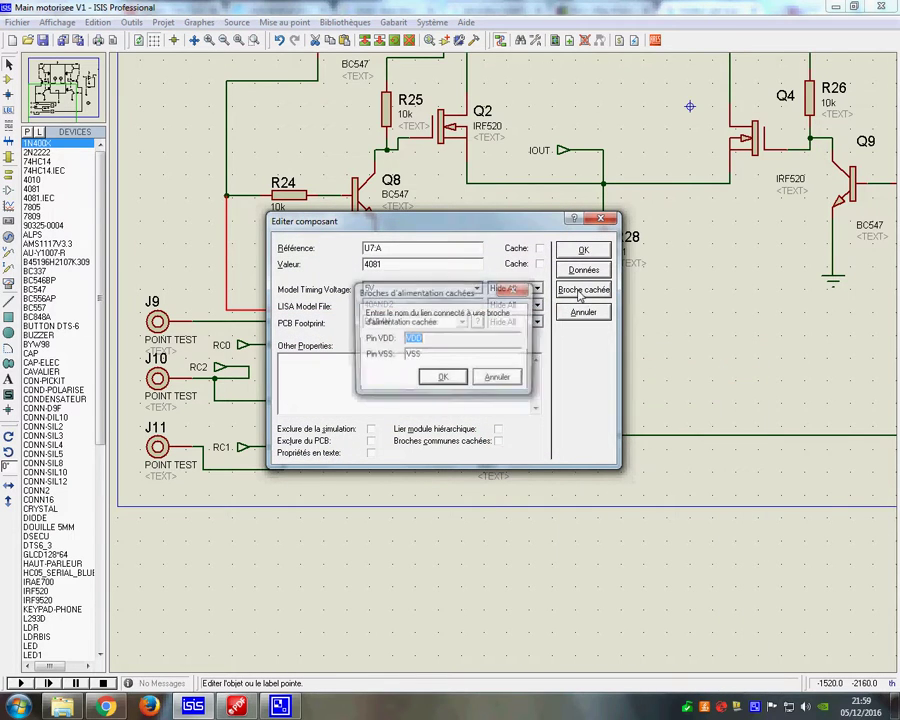
pyautogui.click(437, 378)
pyautogui.click(588, 313)
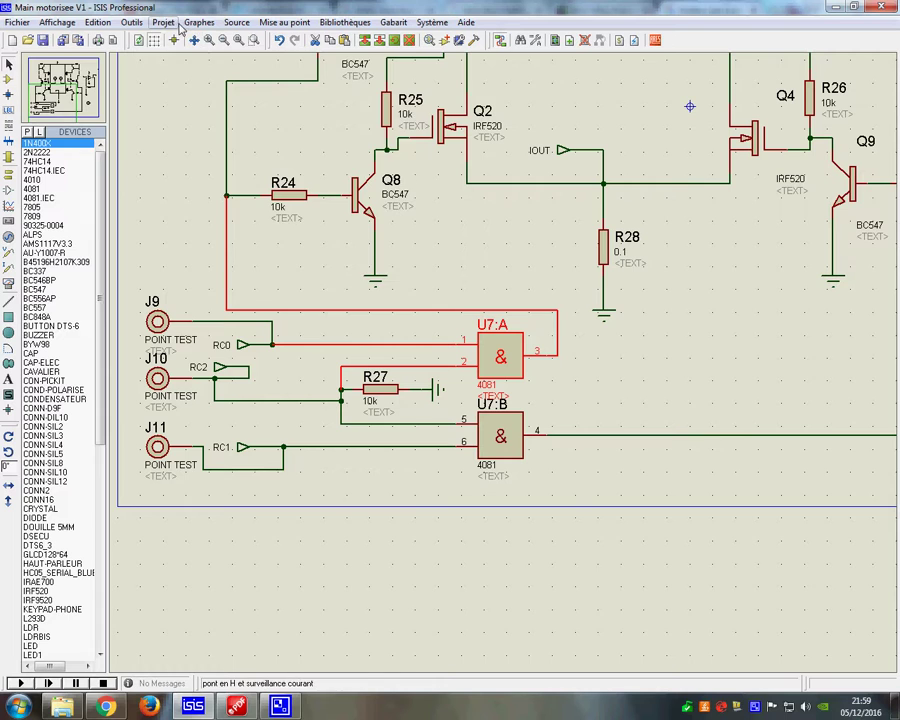
# - Open the "commande Moteurs pas à pas" sheet and inspect the hidden power pins in the properties of 74HC14 inverter U5:D
pyautogui.click(178, 24)
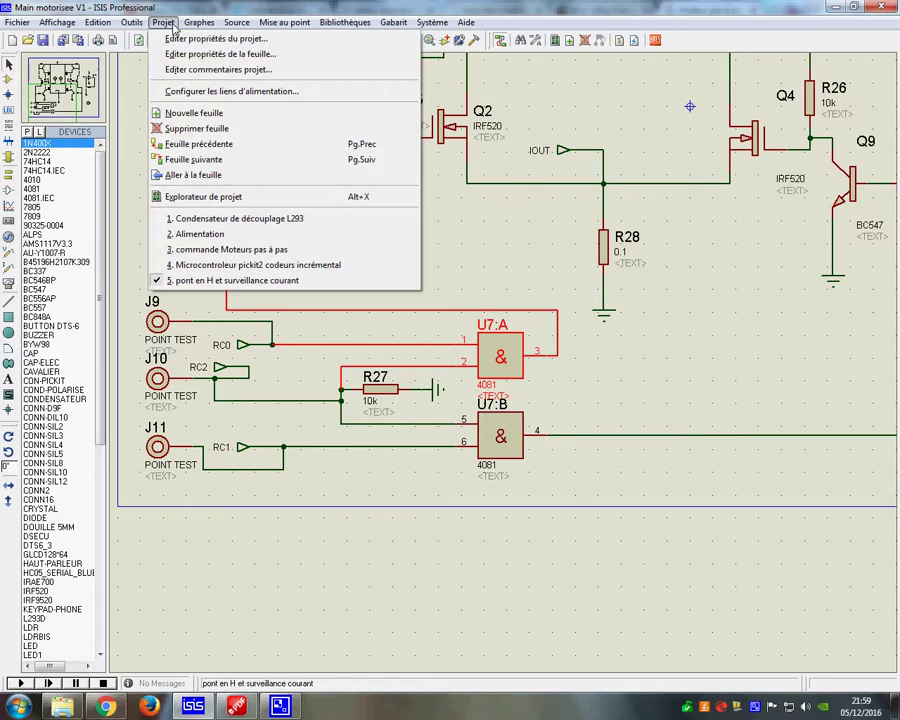
pyautogui.click(207, 251)
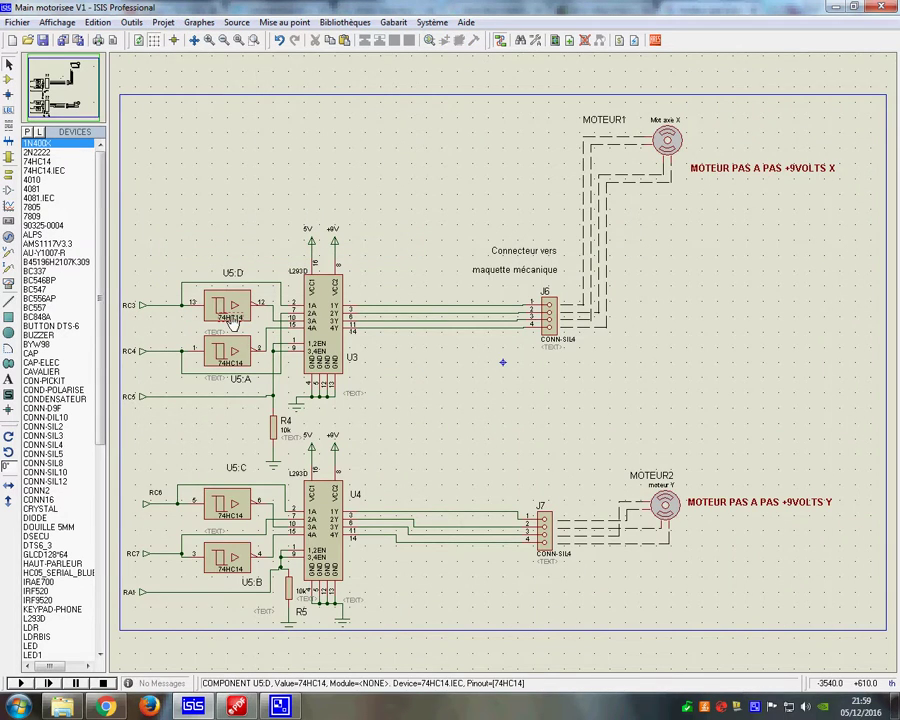
pyautogui.press('F6')
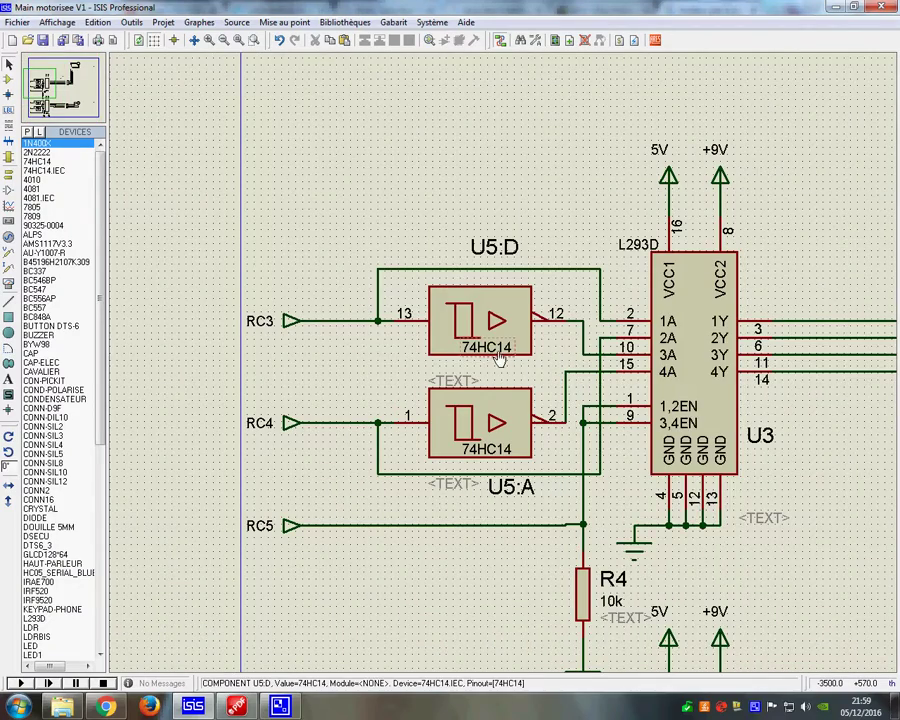
pyautogui.rightClick(510, 350)
pyautogui.click(381, 375)
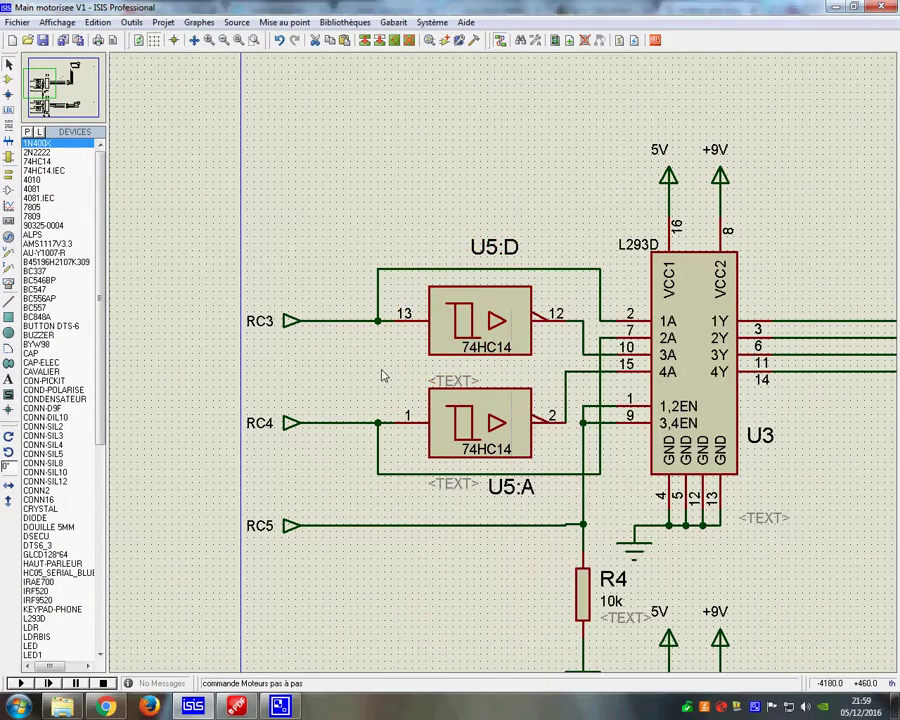
pyautogui.rightClick(498, 316)
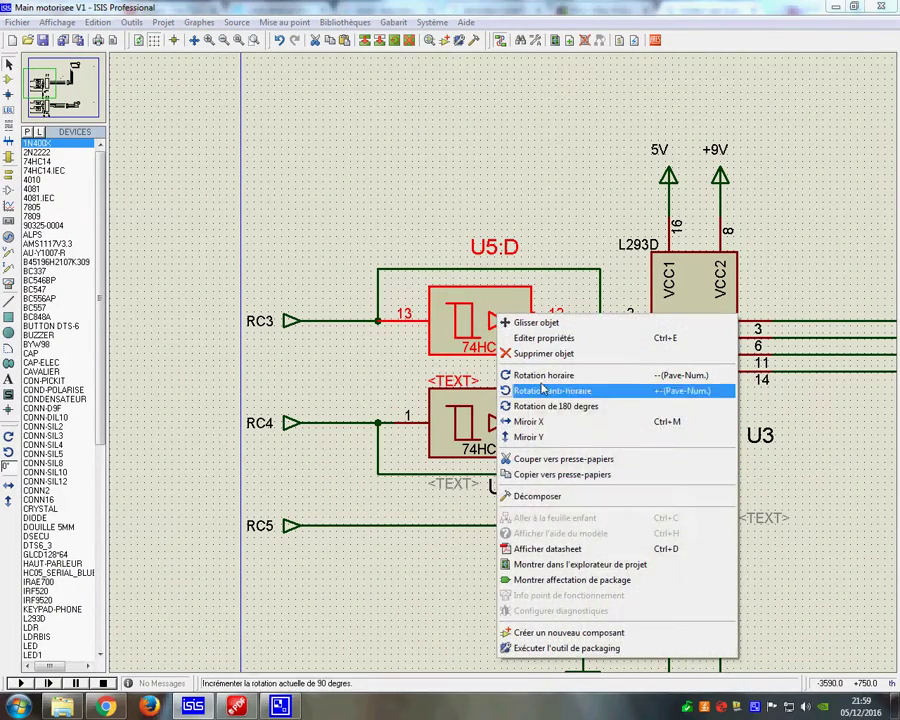
pyautogui.click(543, 338)
pyautogui.click(584, 289)
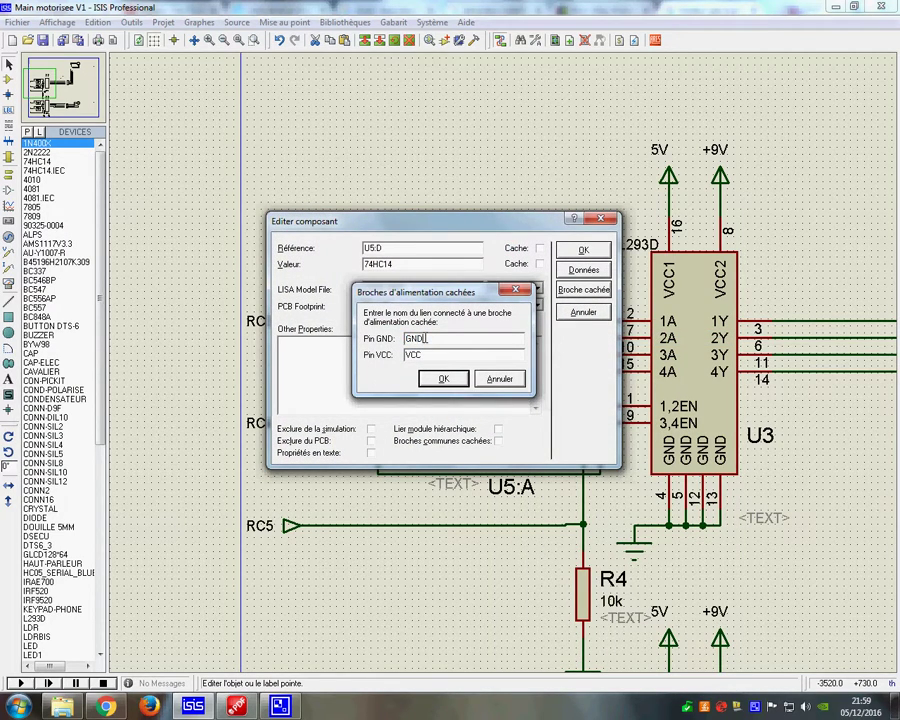
pyautogui.click(445, 380)
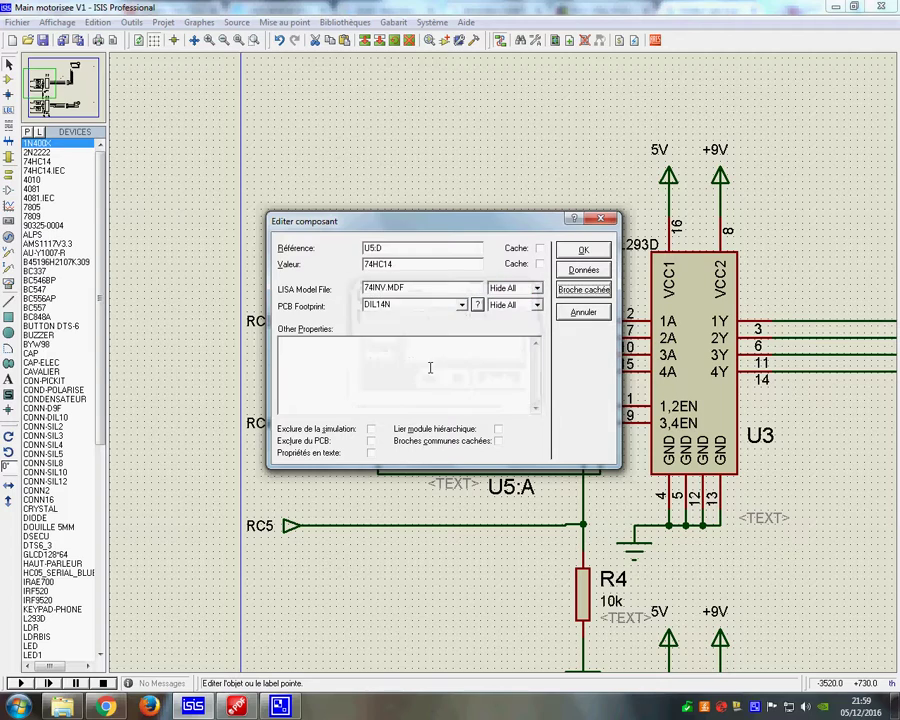
pyautogui.click(584, 312)
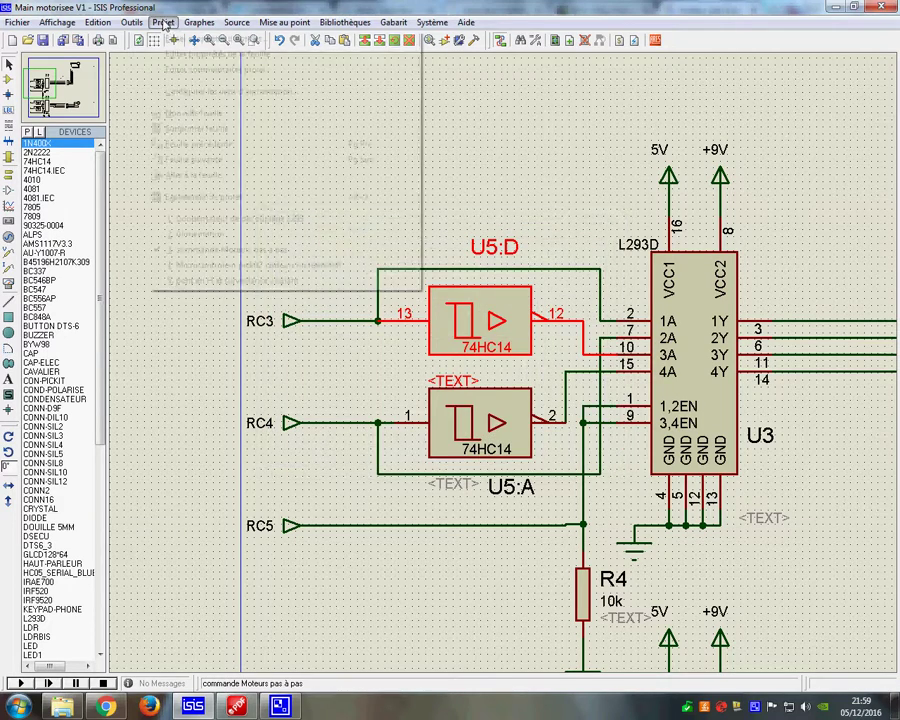
# - Go back to the "Alimentation" sheet and examine the GND terminal beside the yellow LED D2
pyautogui.click(163, 22)
pyautogui.click(190, 233)
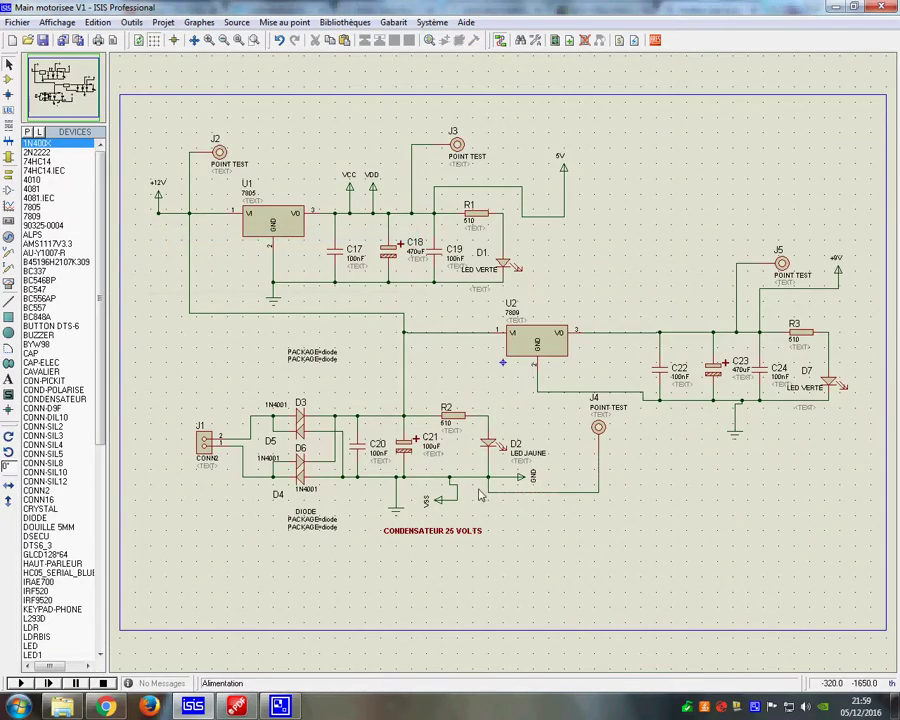
pyautogui.scroll(3, 537, 483)
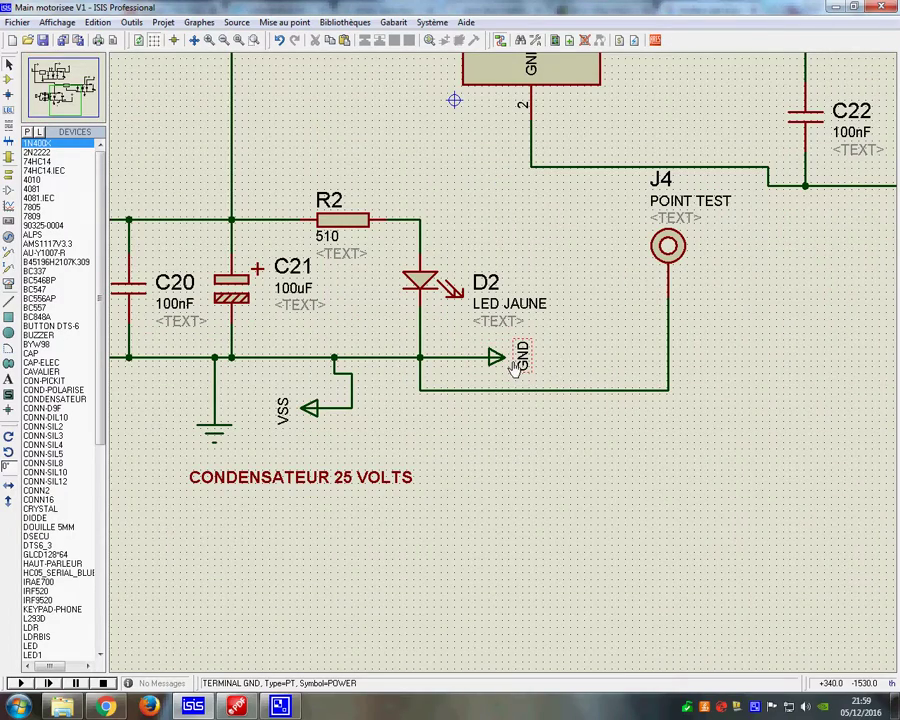
pyautogui.scroll(-3, 515, 368)
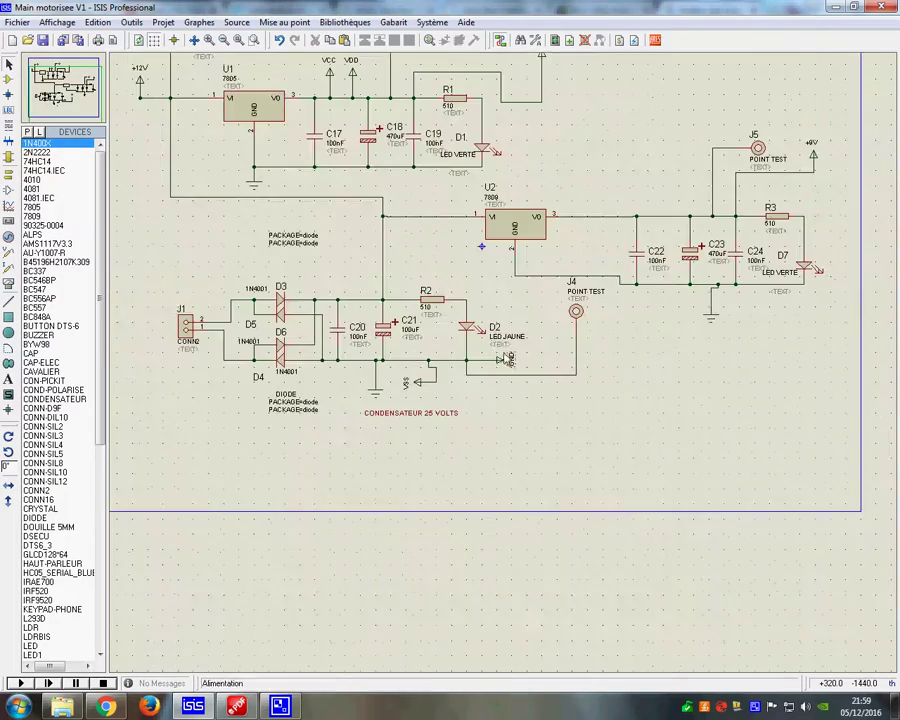
# - Open the "Microcontroleur pickit2 codeurs incrémental" sheet and examine the pin connections of PIC16F876 U6 and the full layout with the rotary encoders
pyautogui.scroll(1, 478, 255)
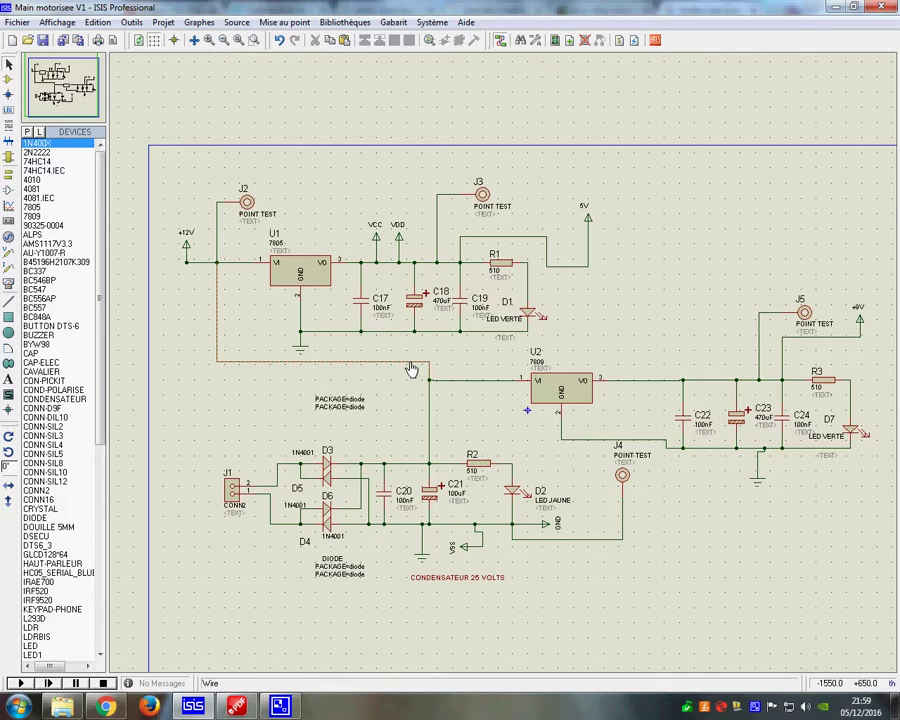
pyautogui.click(162, 22)
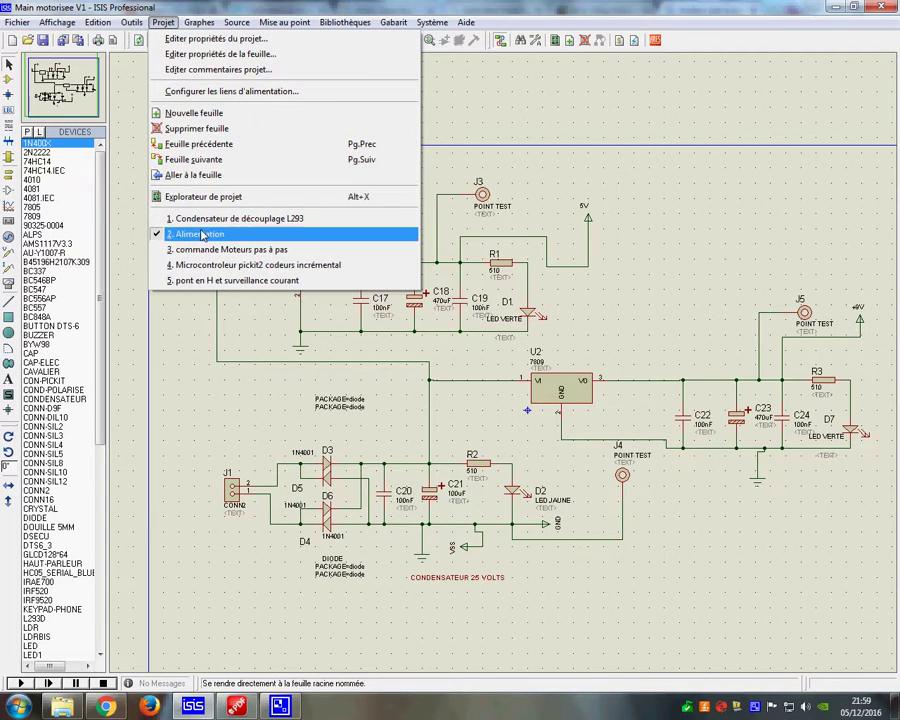
pyautogui.click(235, 265)
pyautogui.press('F6')
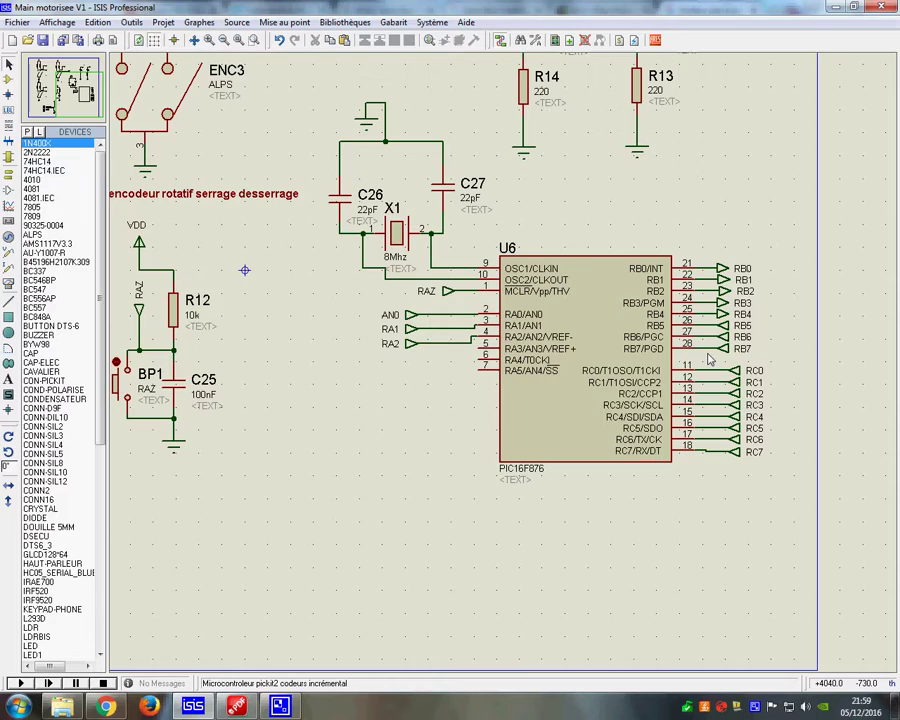
pyautogui.scroll(-2, 504, 366)
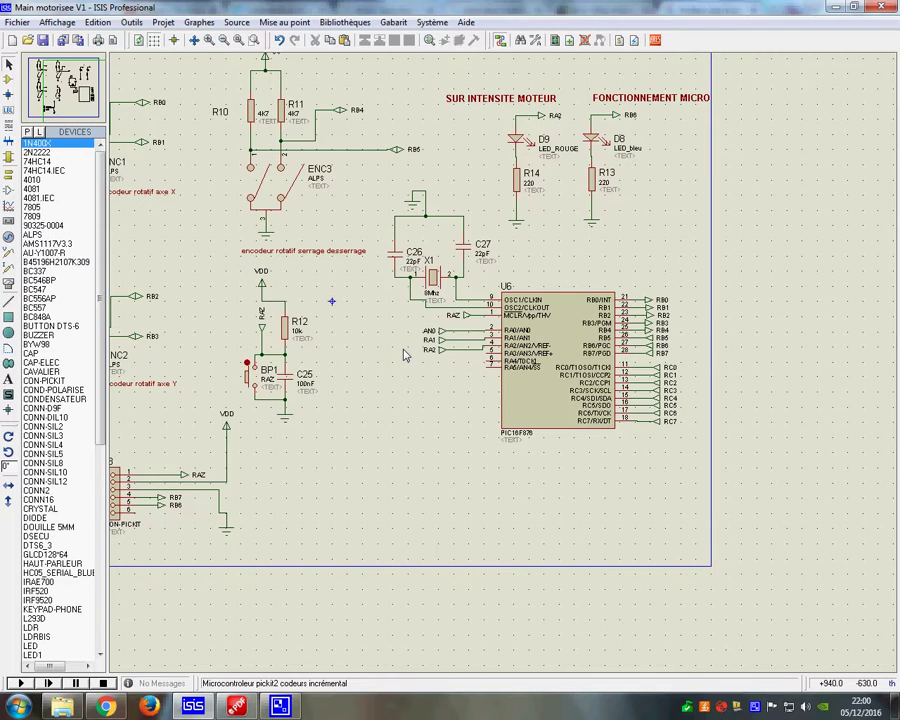
pyautogui.scroll(-1, 446, 328)
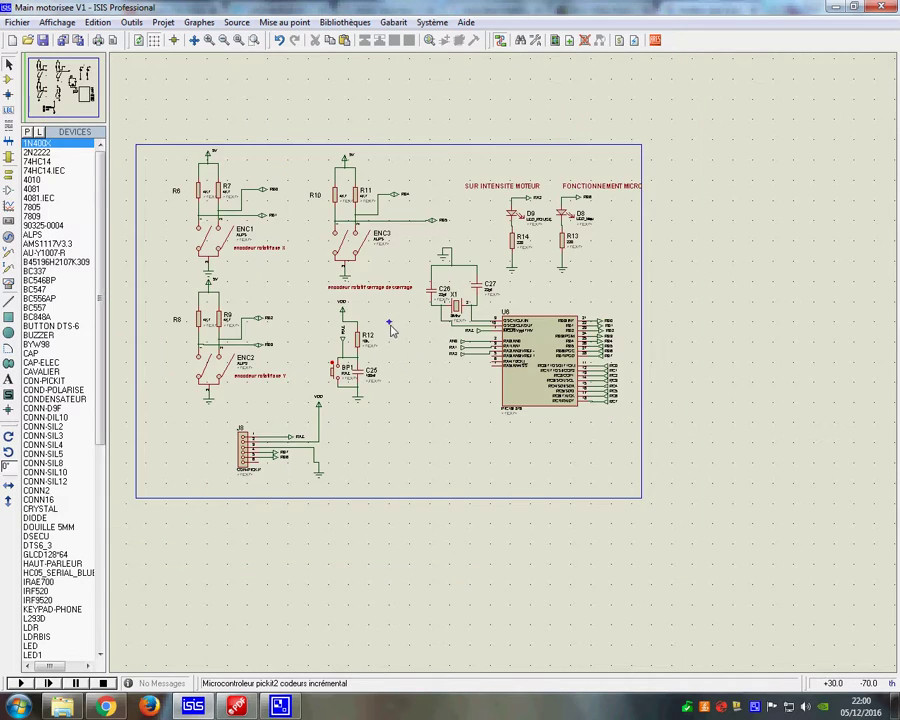
pyautogui.scroll(1, 505, 368)
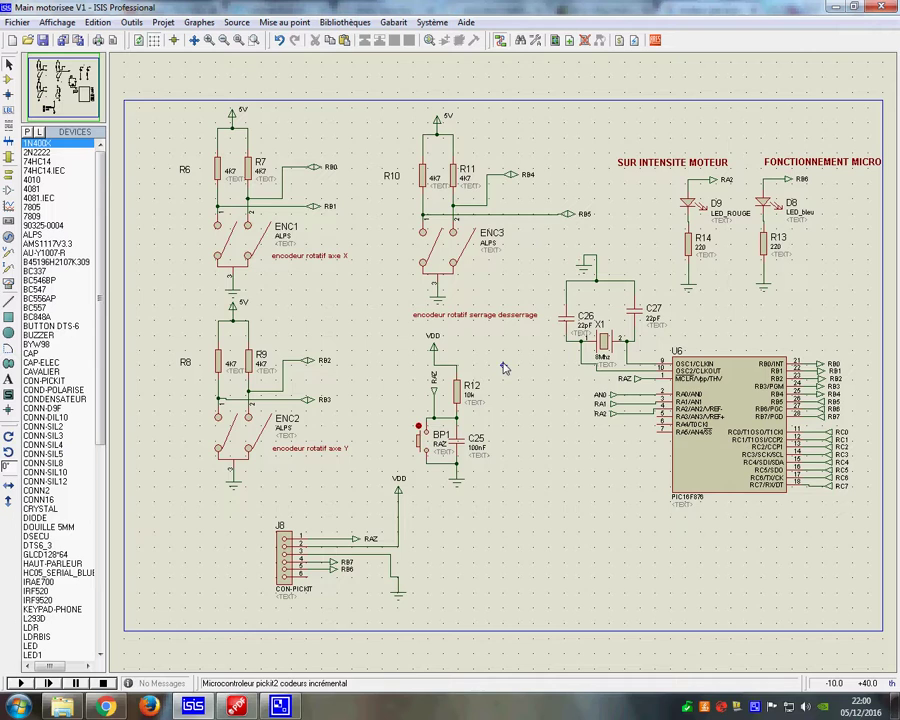